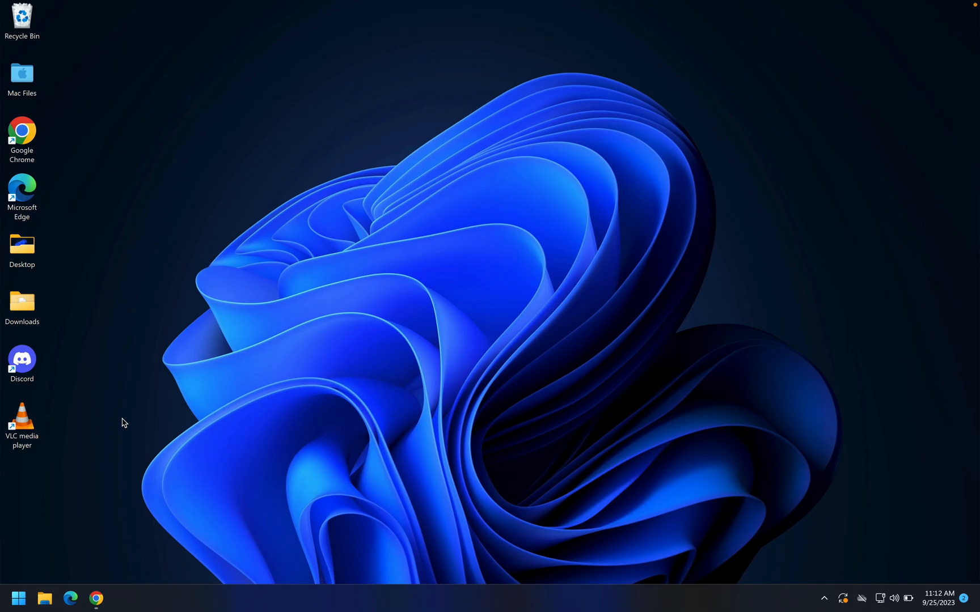
click(29, 435)
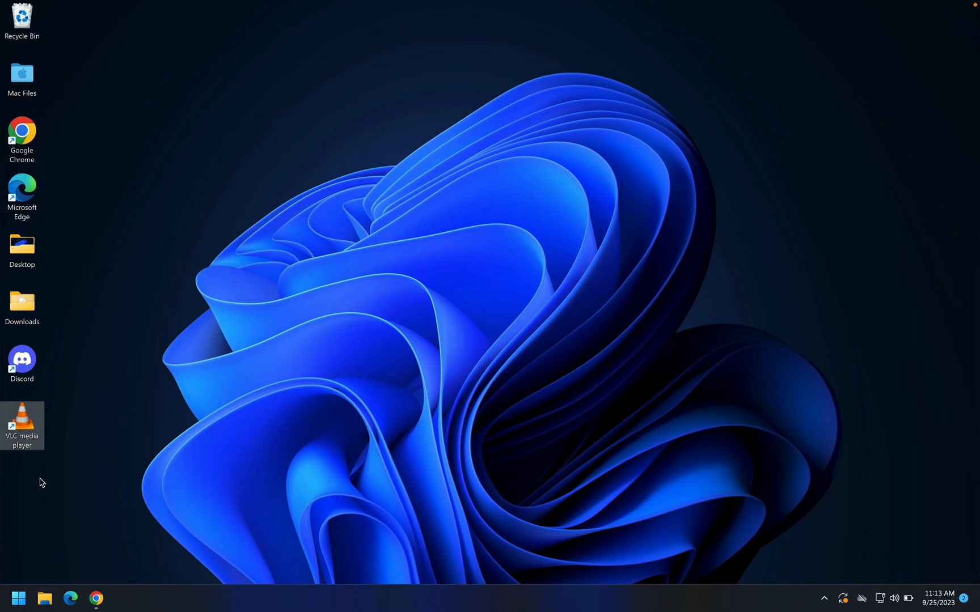
click(79, 456)
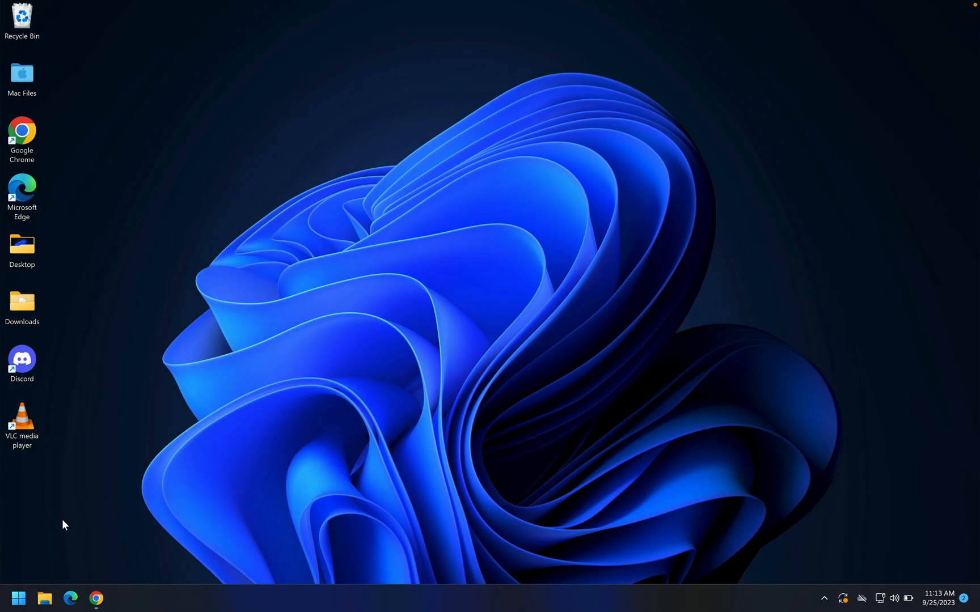
Step: Search Windows for "control panel" and open the Control Panel app
click(19, 600)
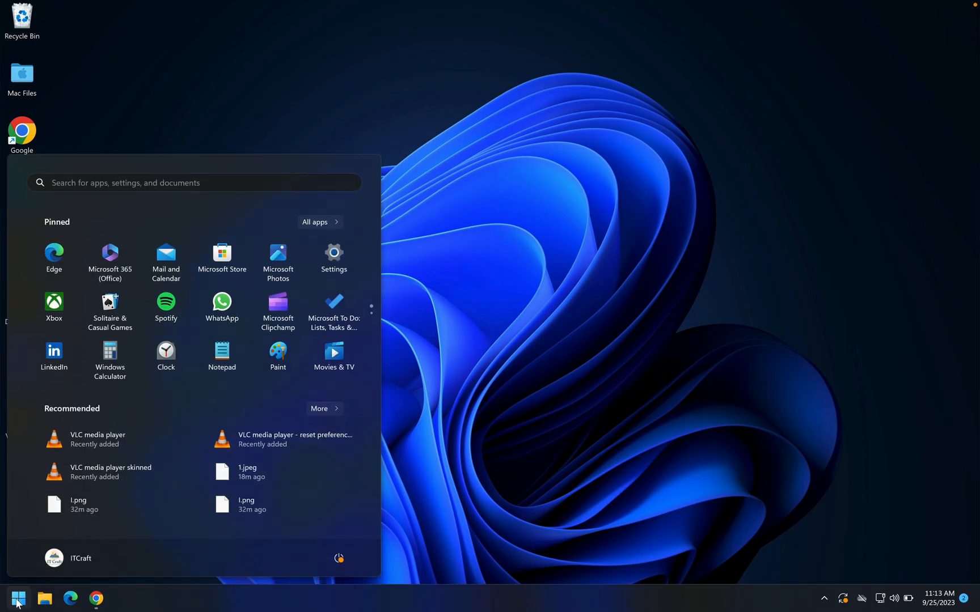
text(conto)
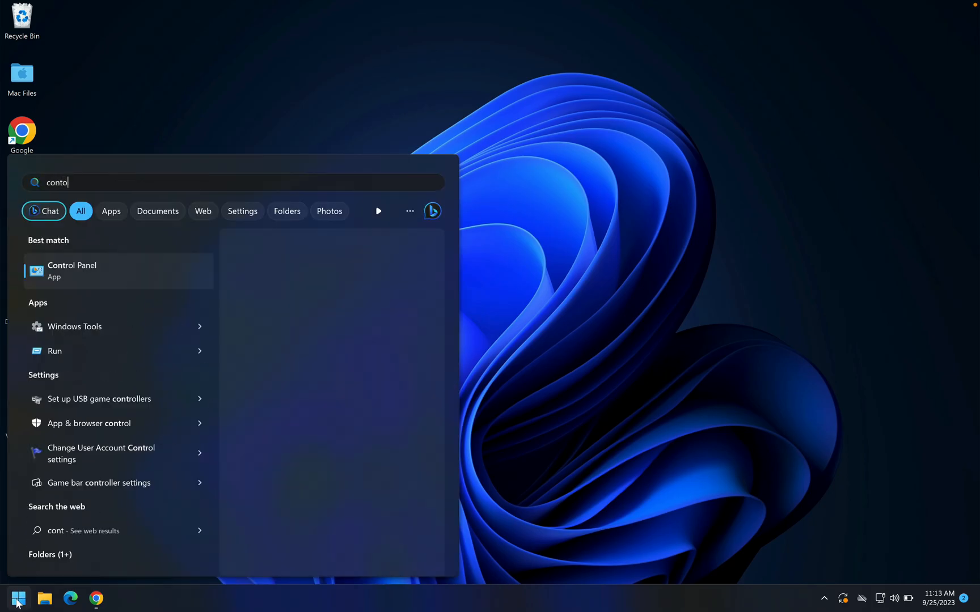
key(BackSpace)
text(rl)
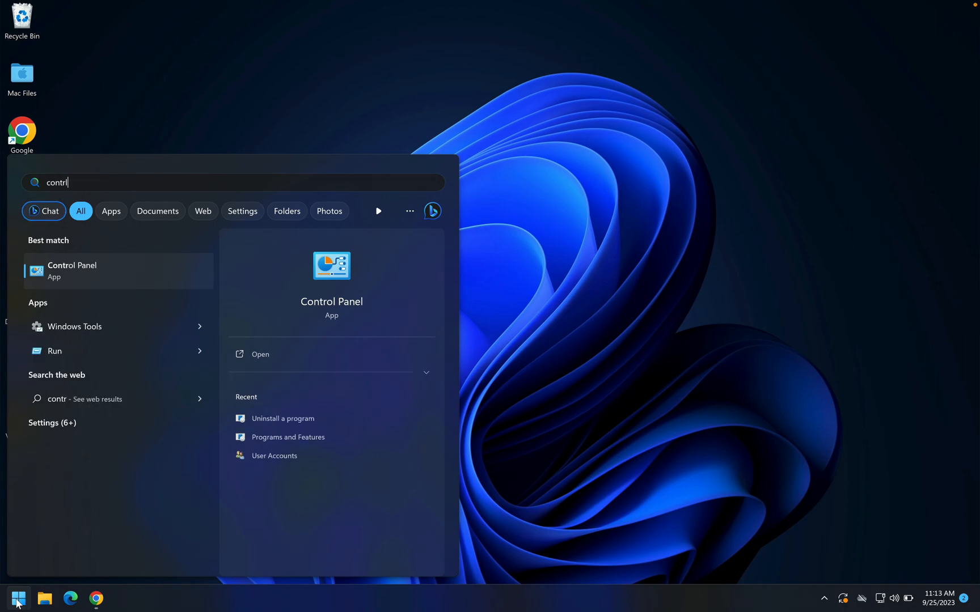
key(BackSpace)
text(ol panel)
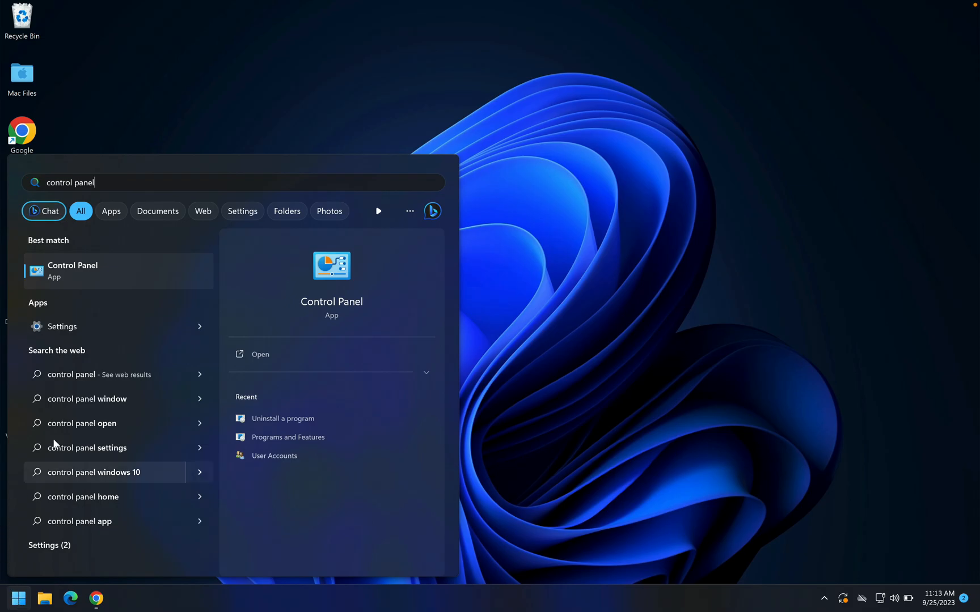
click(97, 269)
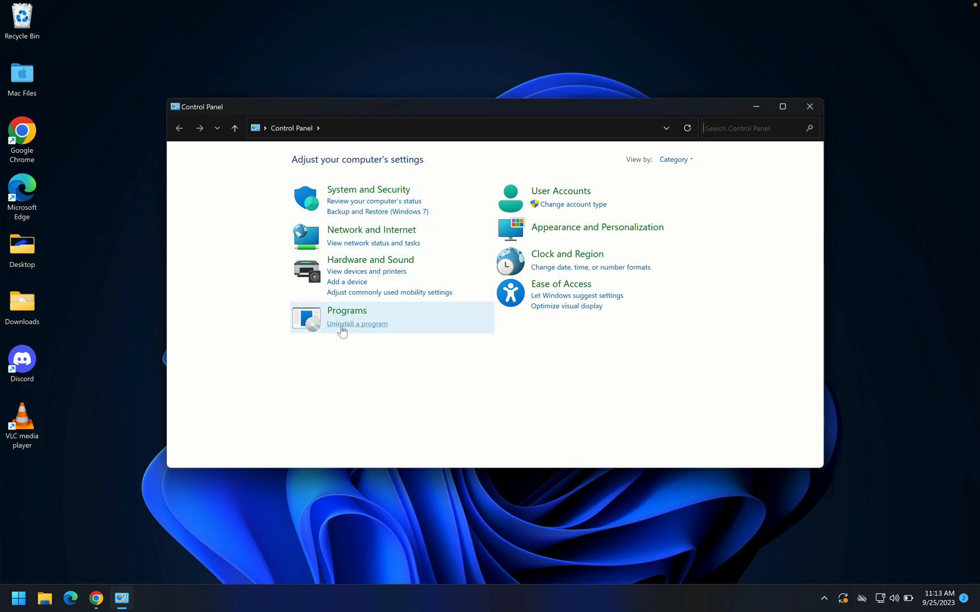
Step: Show the Control Panel items as large icons and return to the Category view
click(684, 162)
click(682, 189)
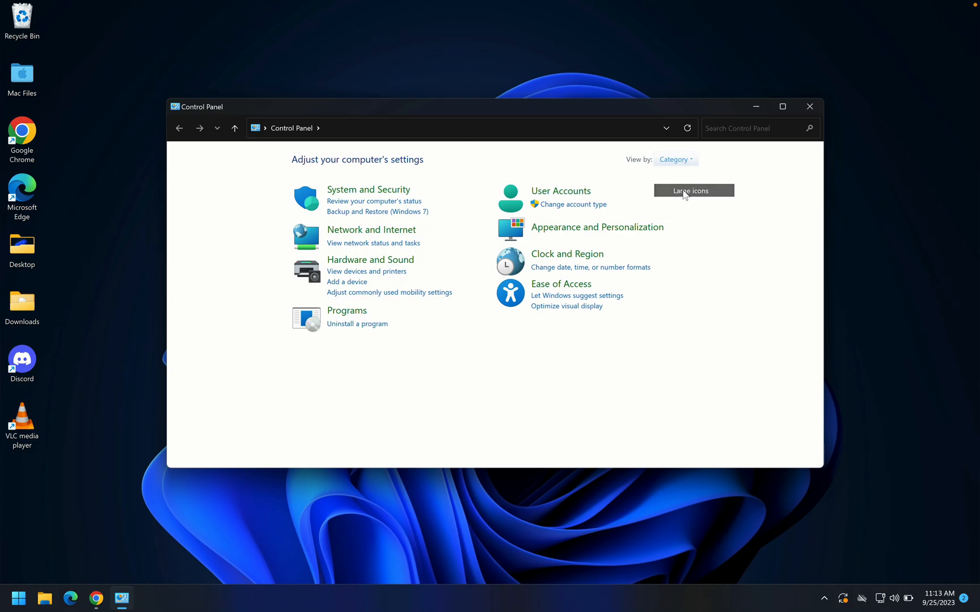
scroll(610, 294, down, 1)
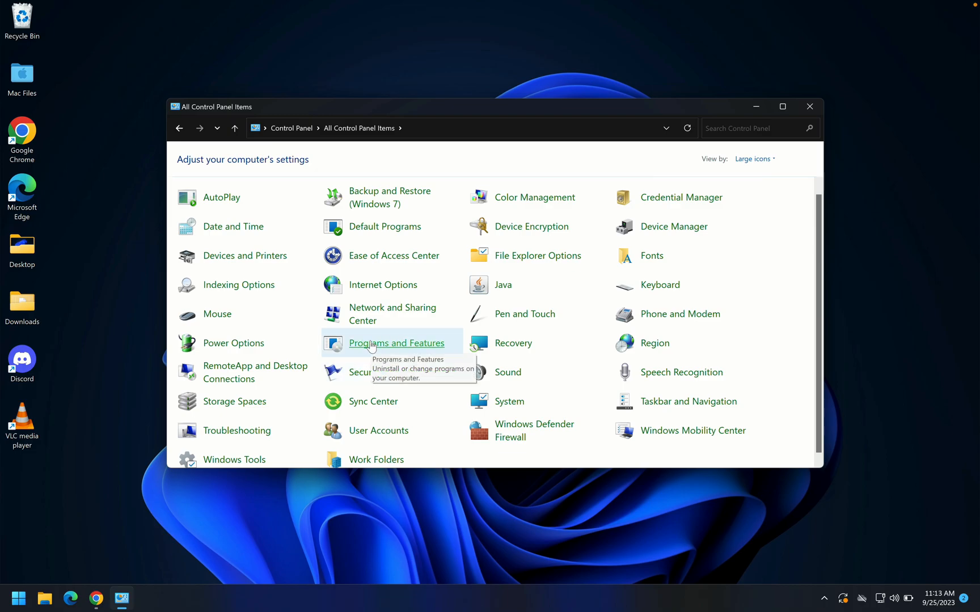
click(754, 160)
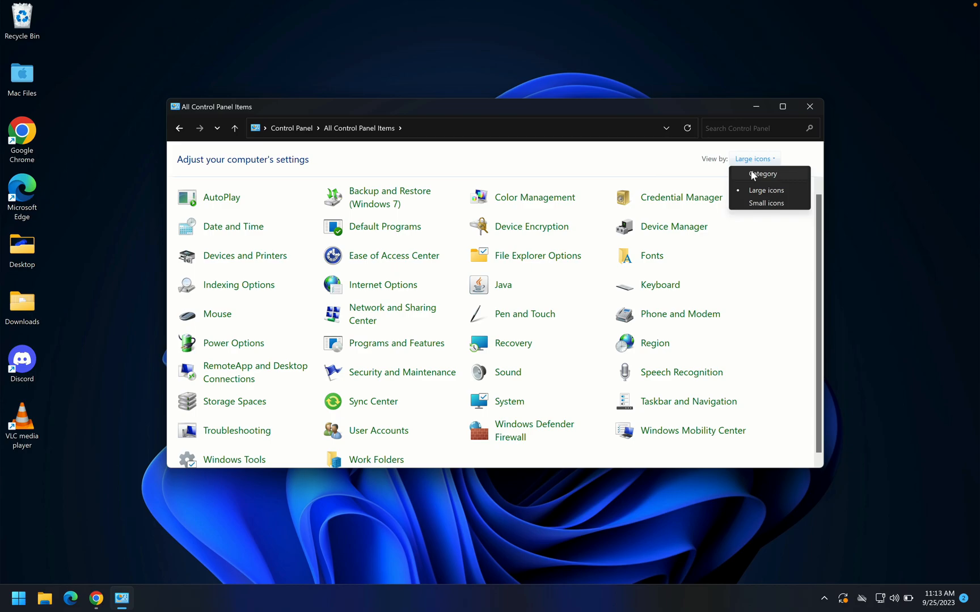
click(752, 175)
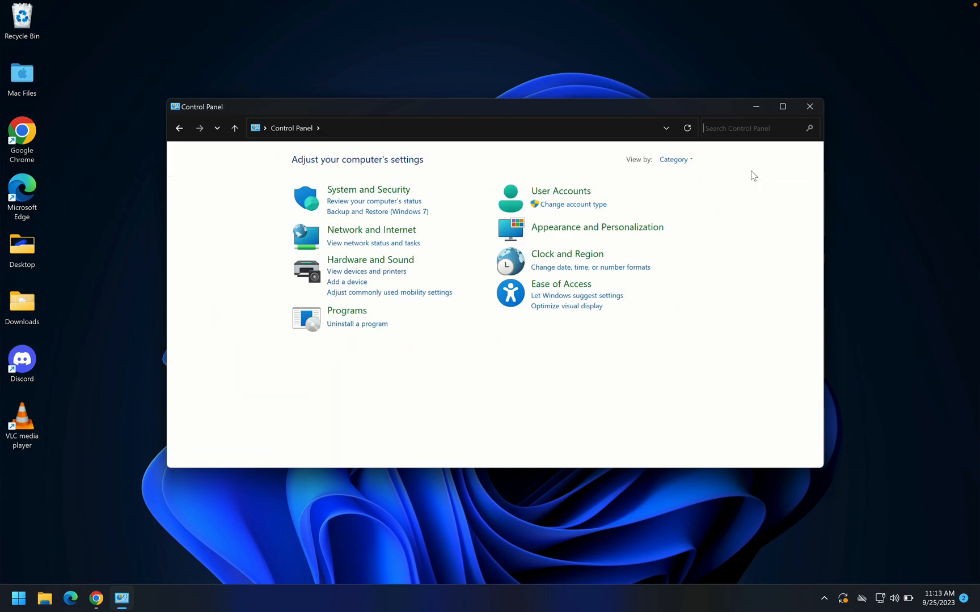
Step: Open the list of installed programs and launch the VLC media player uninstaller, allowing it to make changes to the device
click(359, 325)
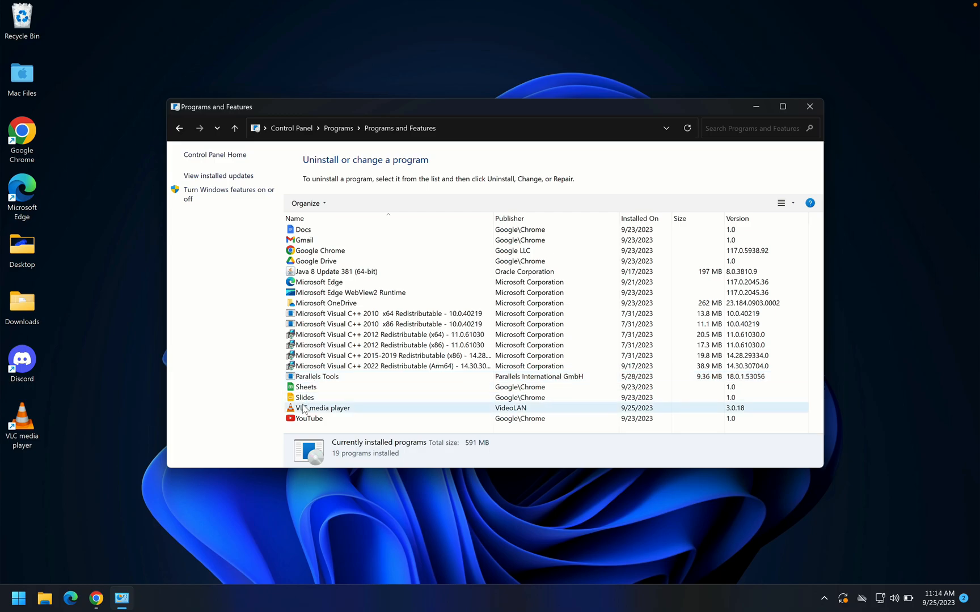
click(321, 410)
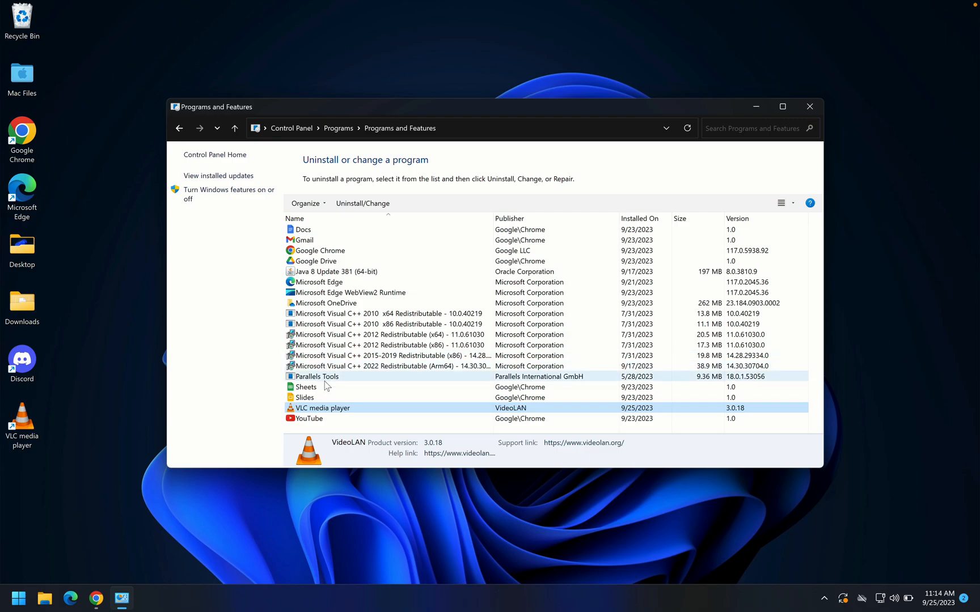
click(317, 419)
click(325, 410)
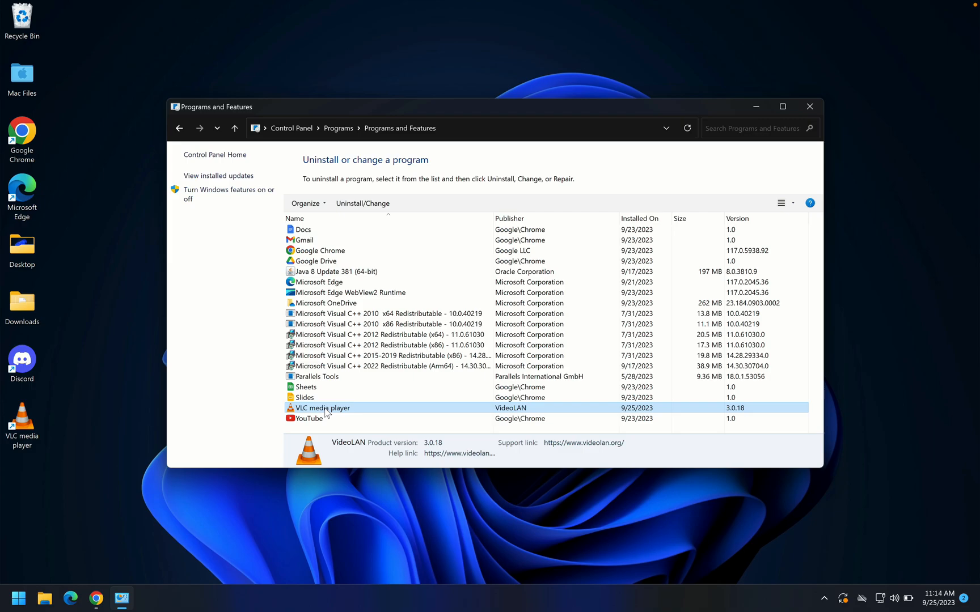
click(326, 415)
click(325, 411)
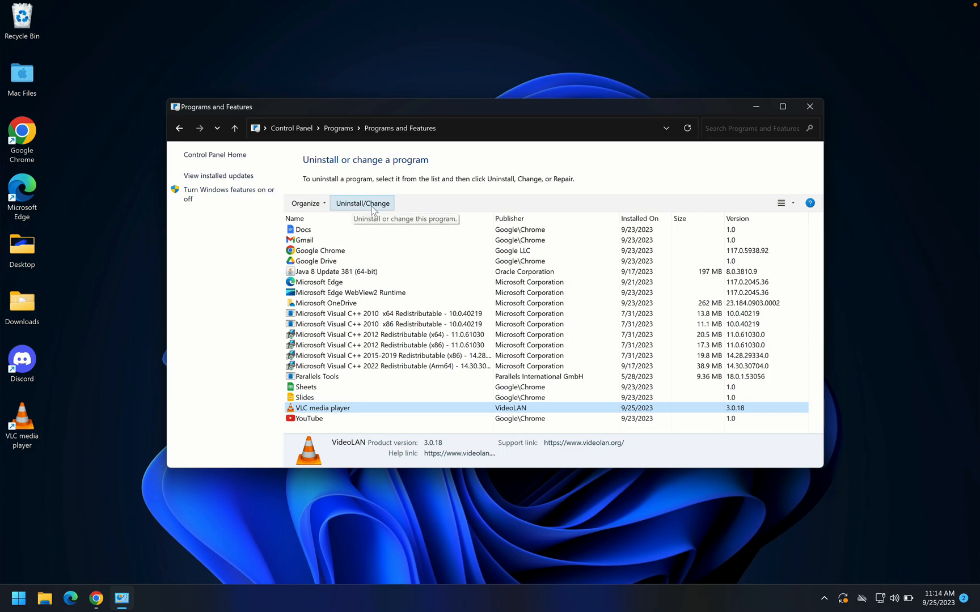
click(364, 207)
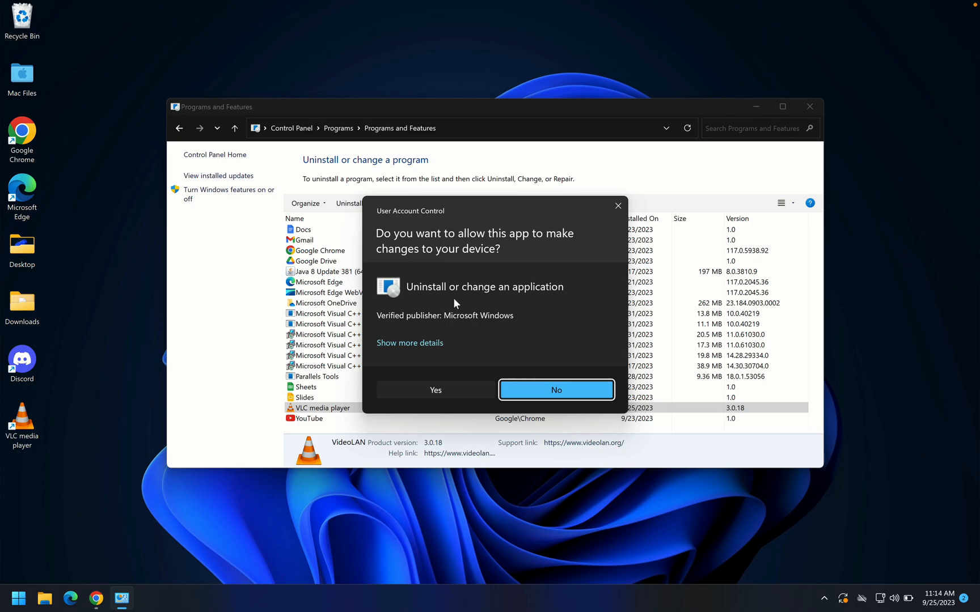
click(436, 389)
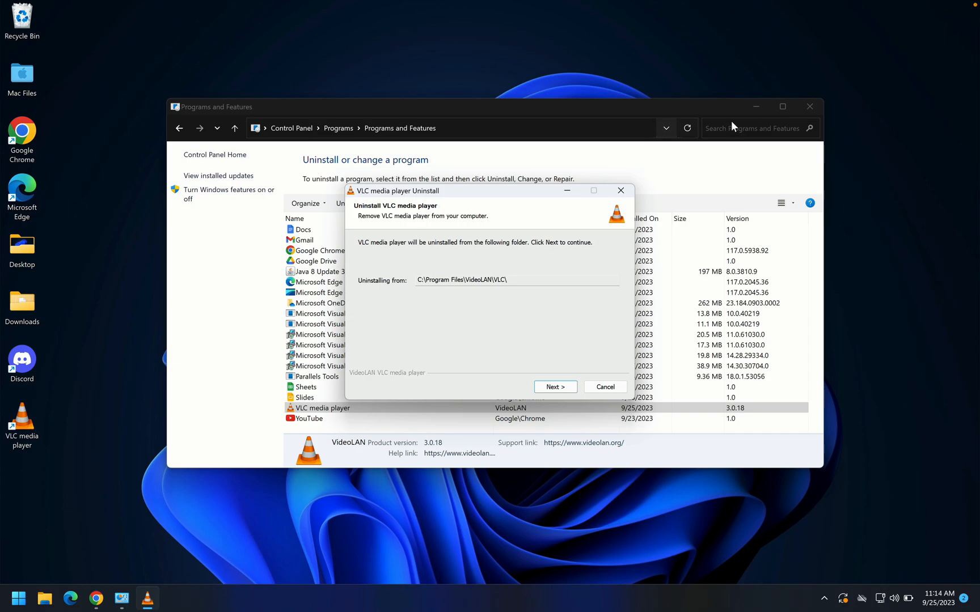
Step: Uninstall VLC media player together with its preferences and cache, and bring the installed programs list back into view
click(757, 108)
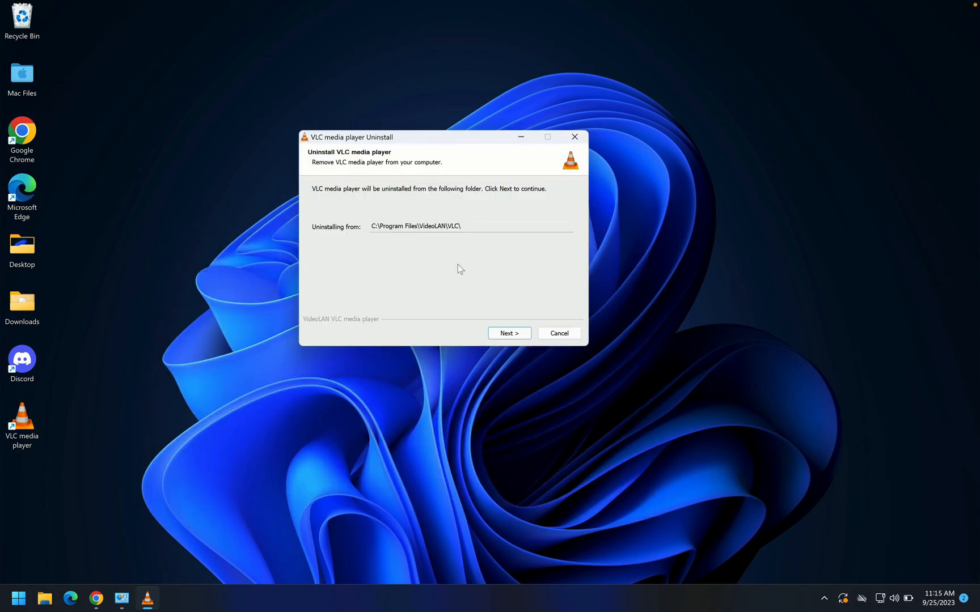
click(504, 335)
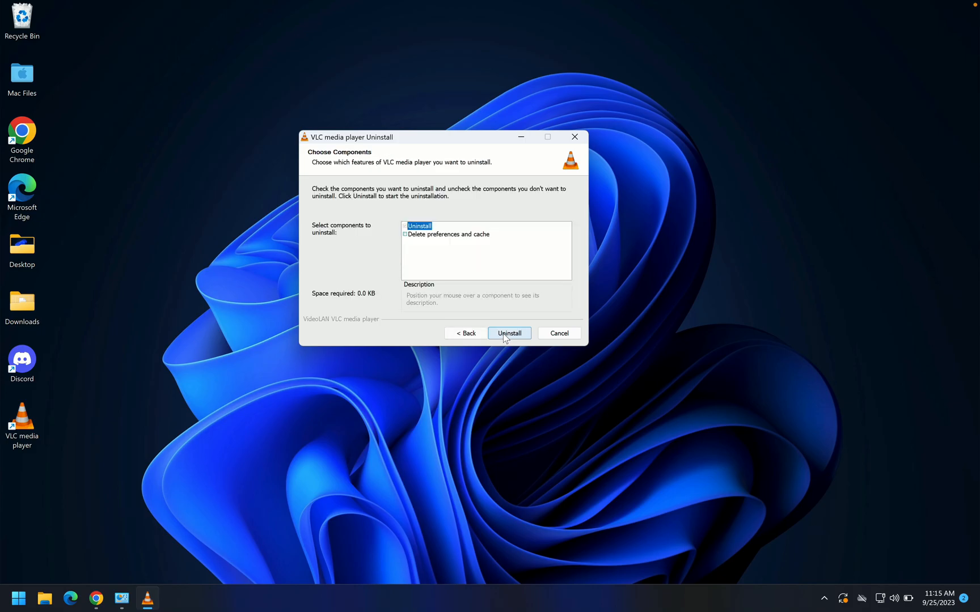
click(405, 234)
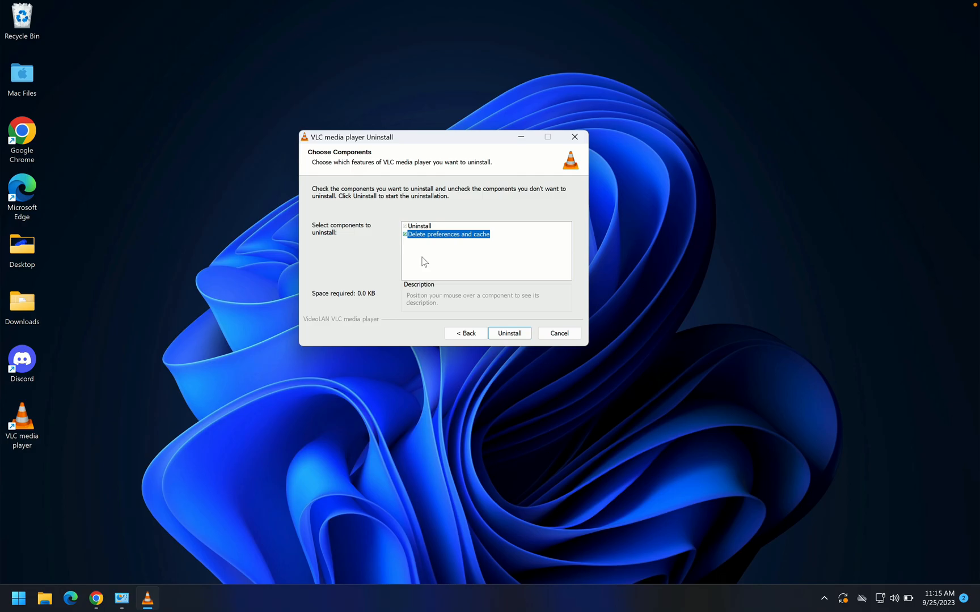
click(502, 334)
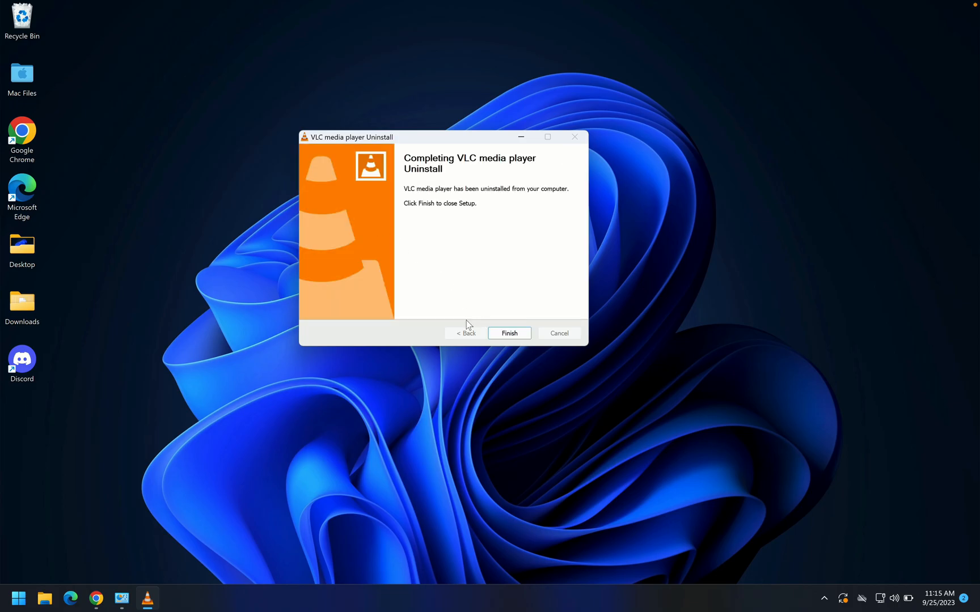
click(51, 403)
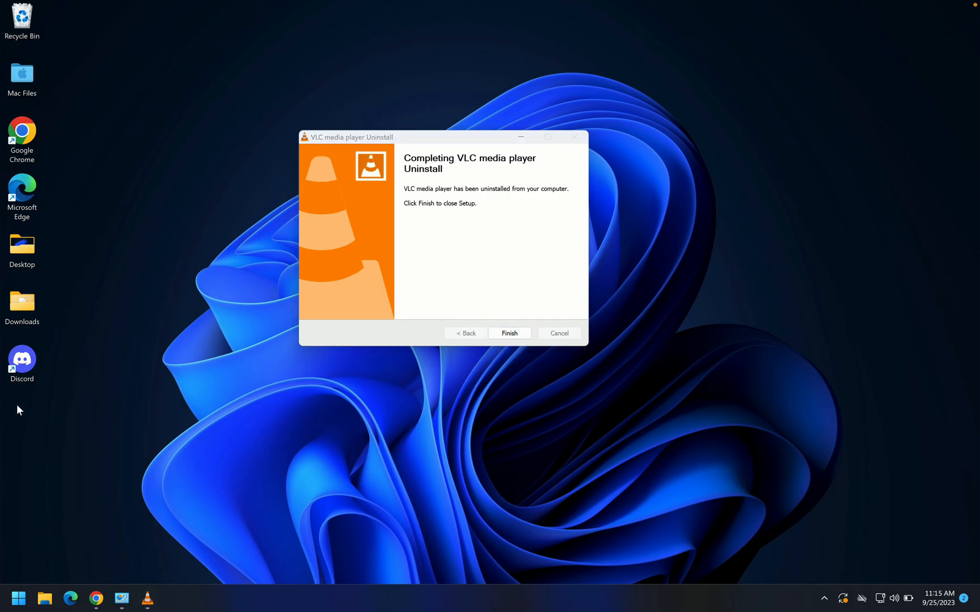
click(506, 334)
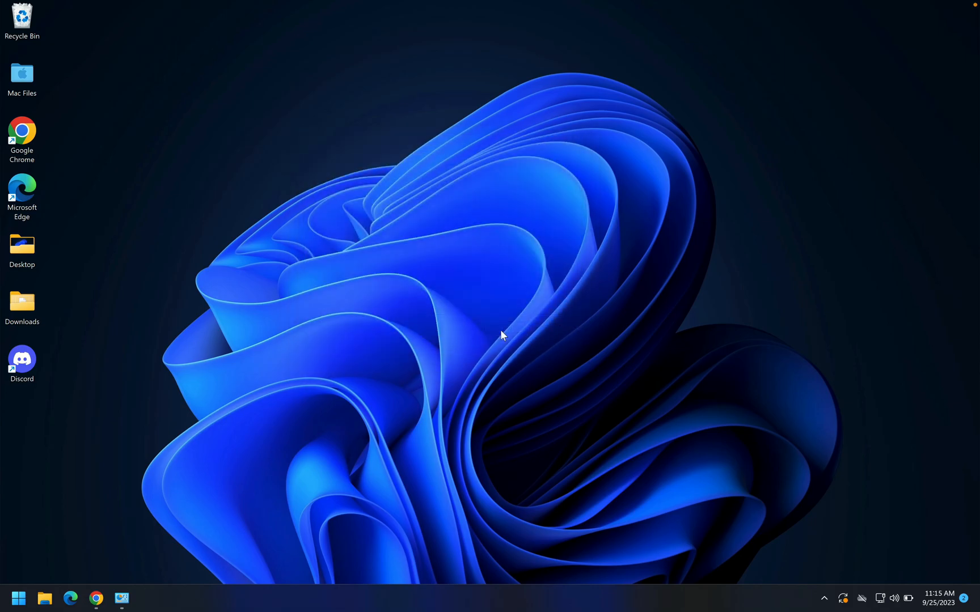
click(134, 589)
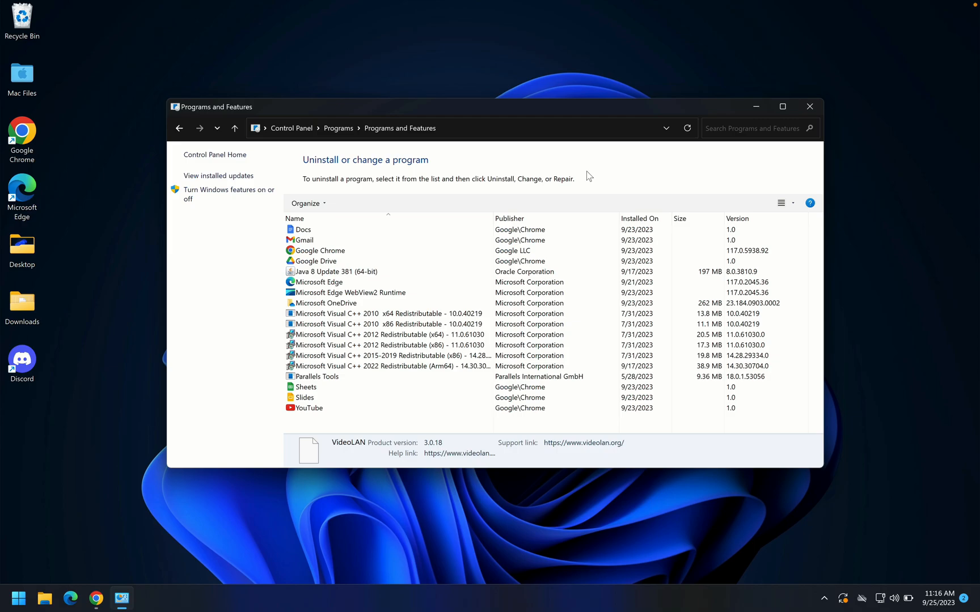
Step: Open the %appdata% folder through Run to check for leftover VLC folders, and close it
click(18, 598)
text(run)
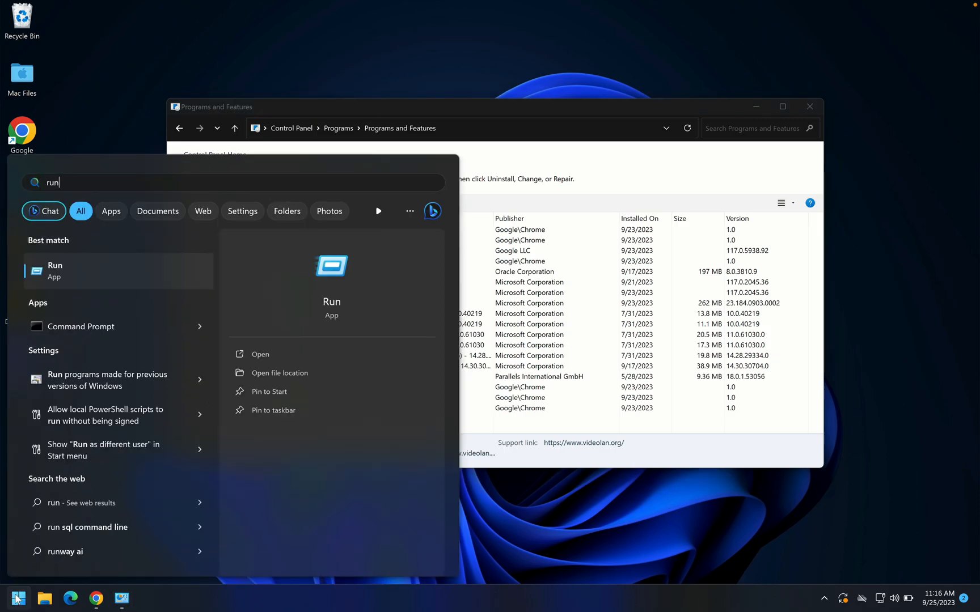
key(Return)
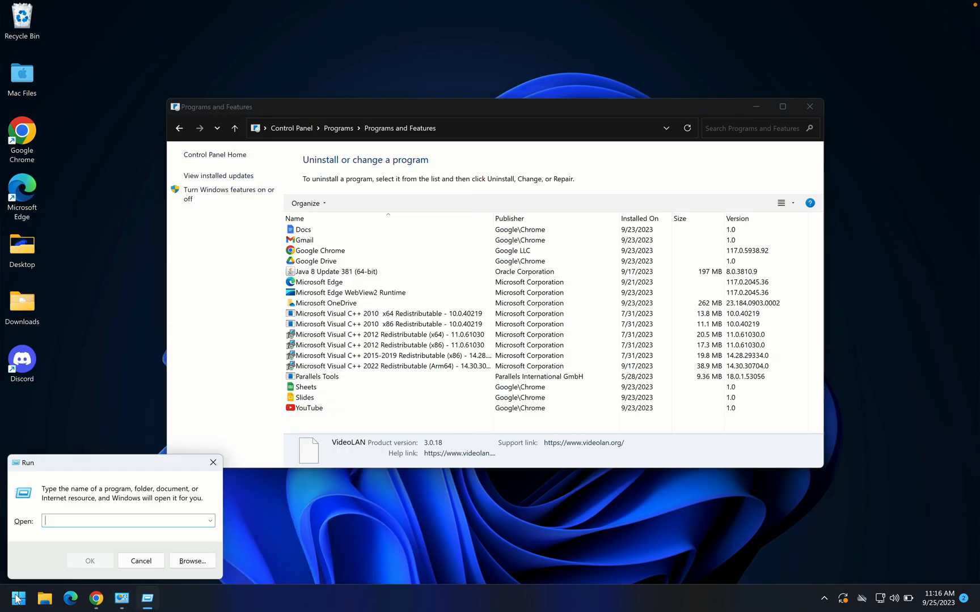
text(%appdata)
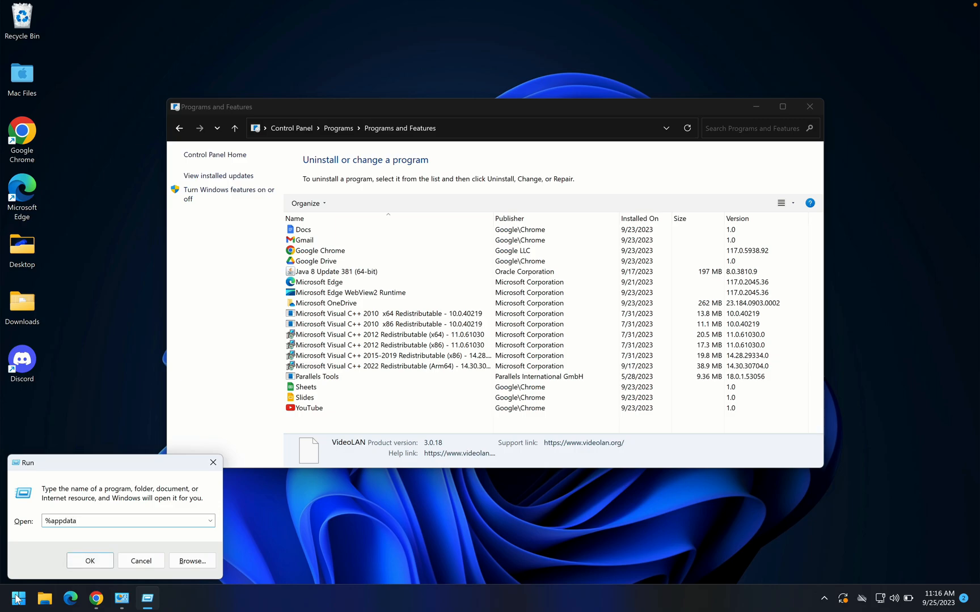
text(%)
key(Return)
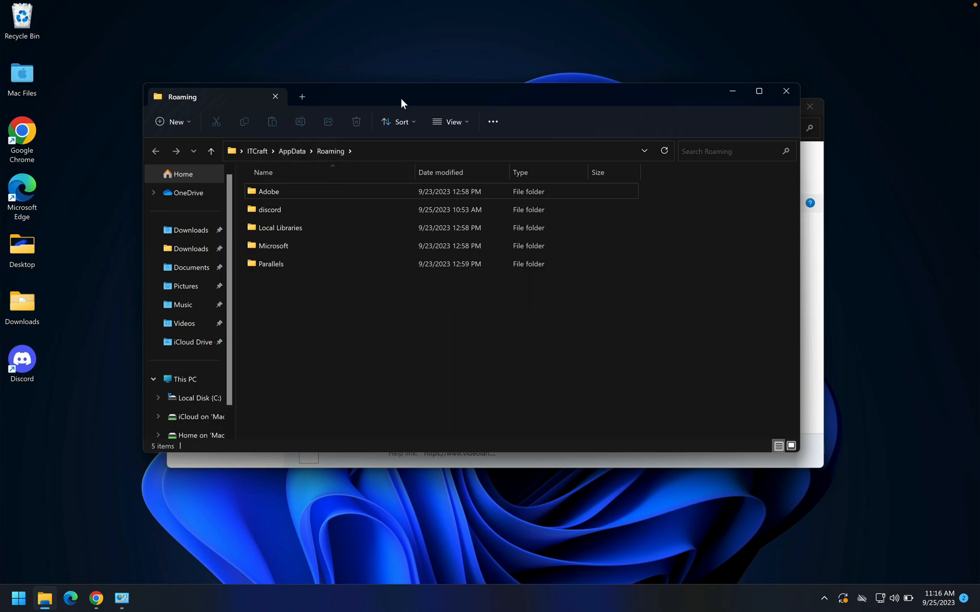
click(785, 92)
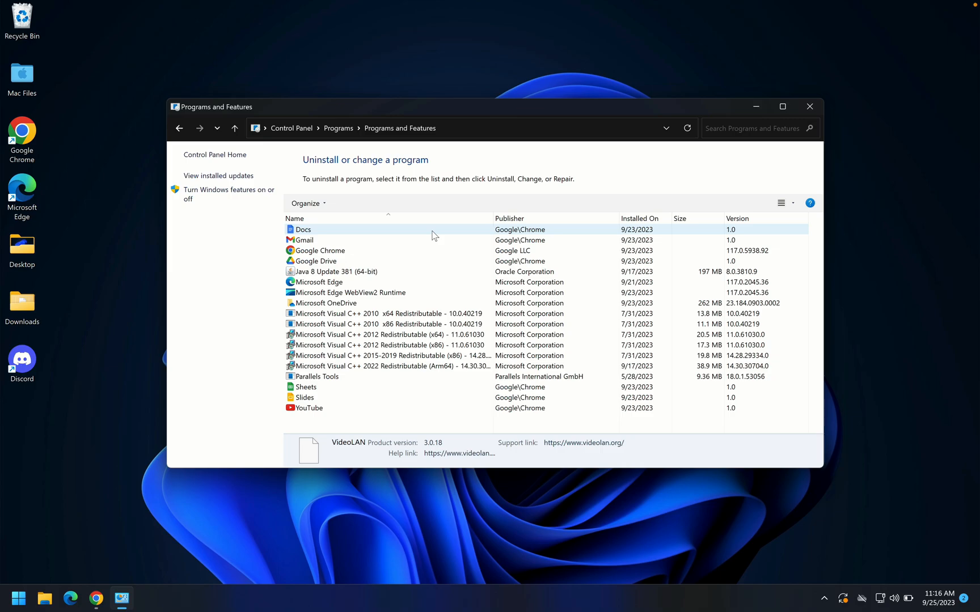
click(19, 598)
click(406, 480)
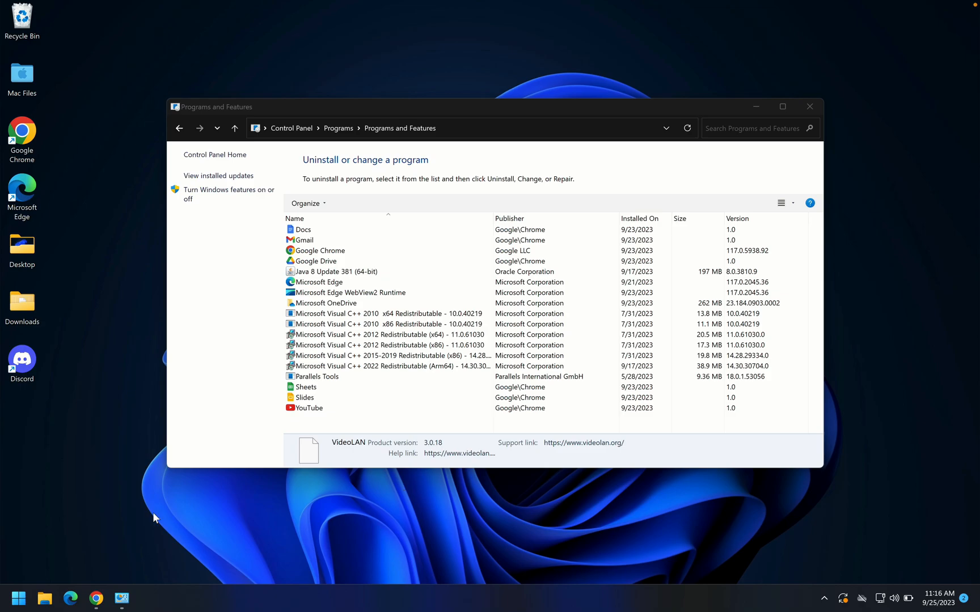
Step: Open the ITCraft user folder under Users on Local Disk (C:) in File Explorer
click(46, 597)
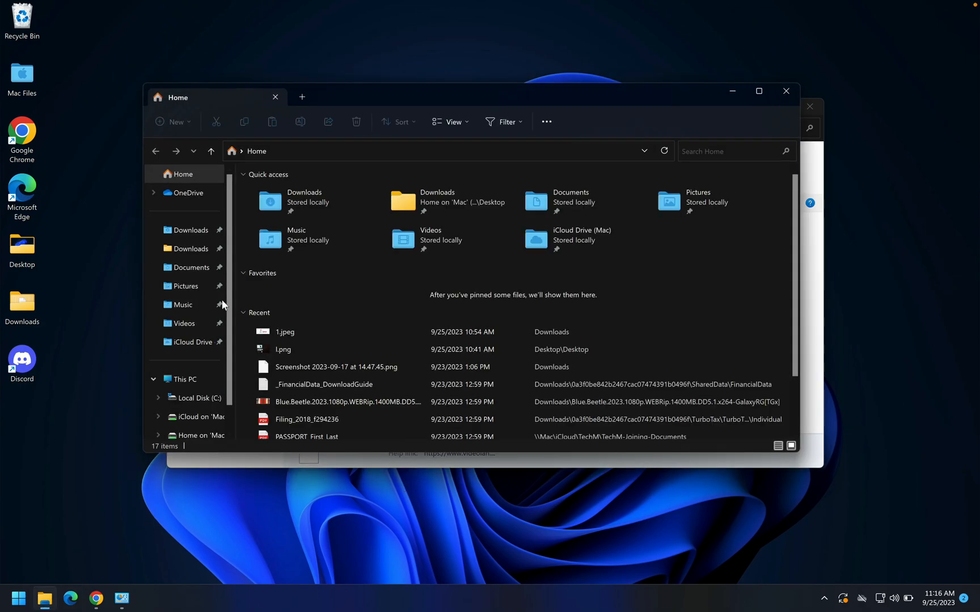
click(190, 383)
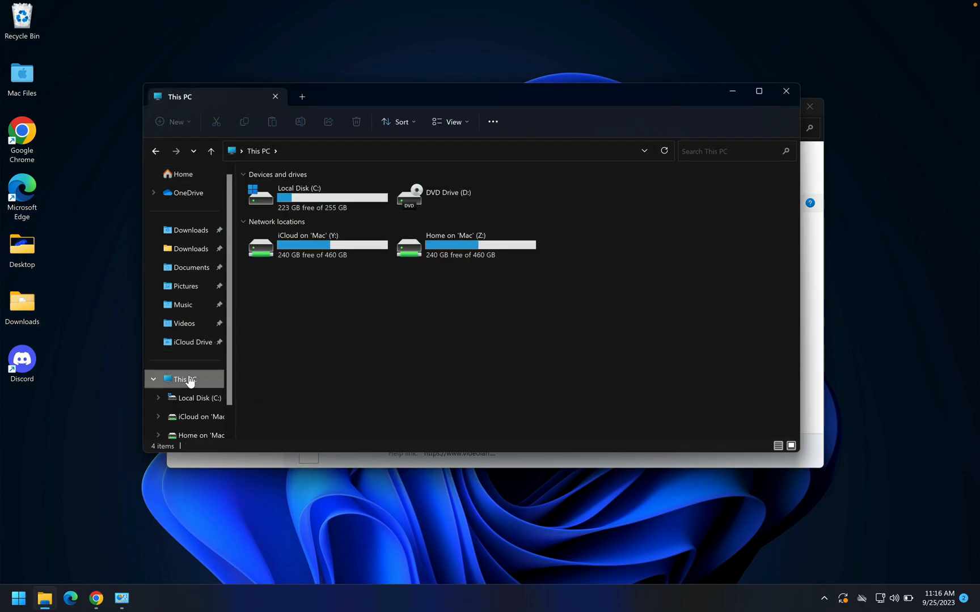
click(311, 203)
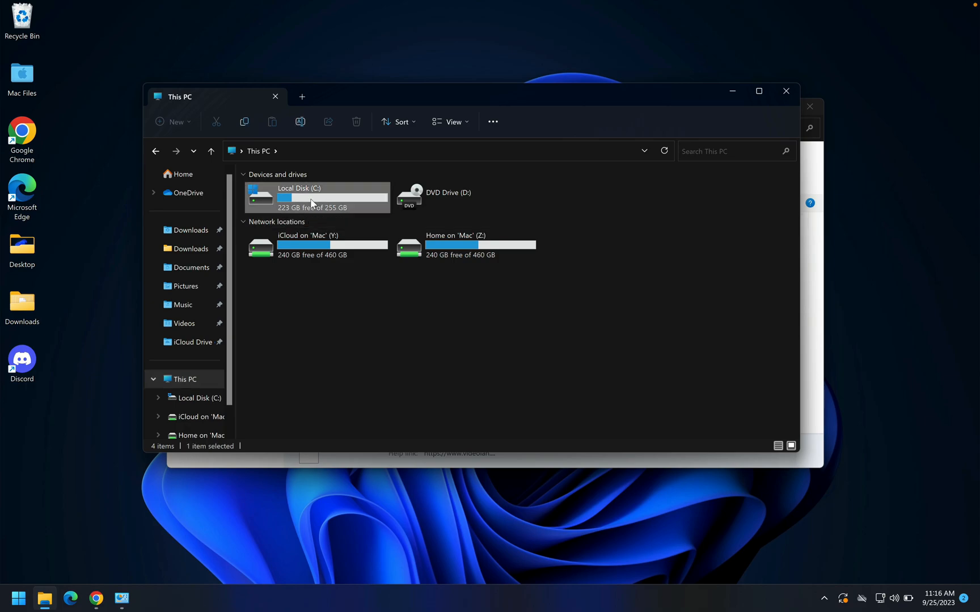
double_click(311, 203)
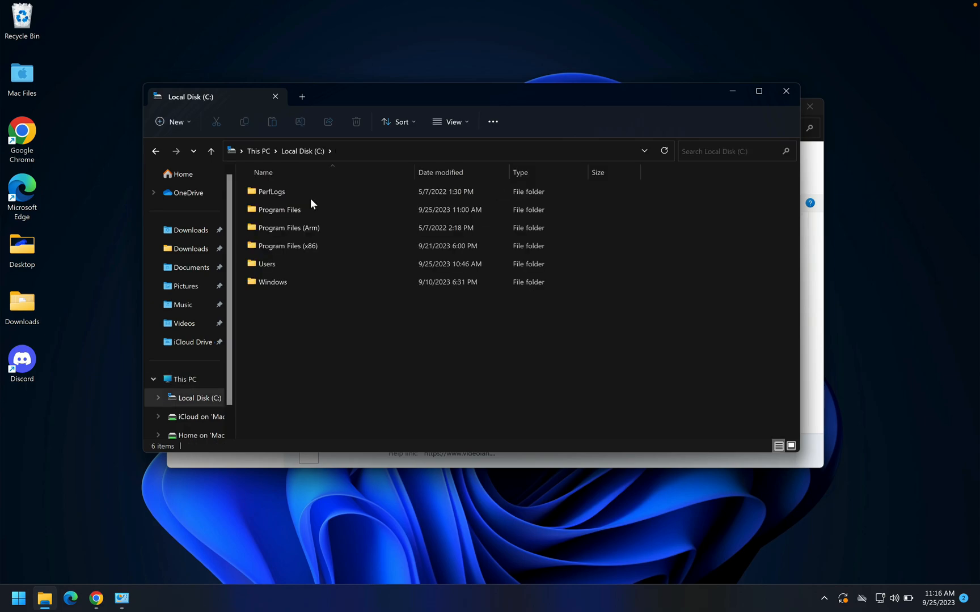
double_click(270, 264)
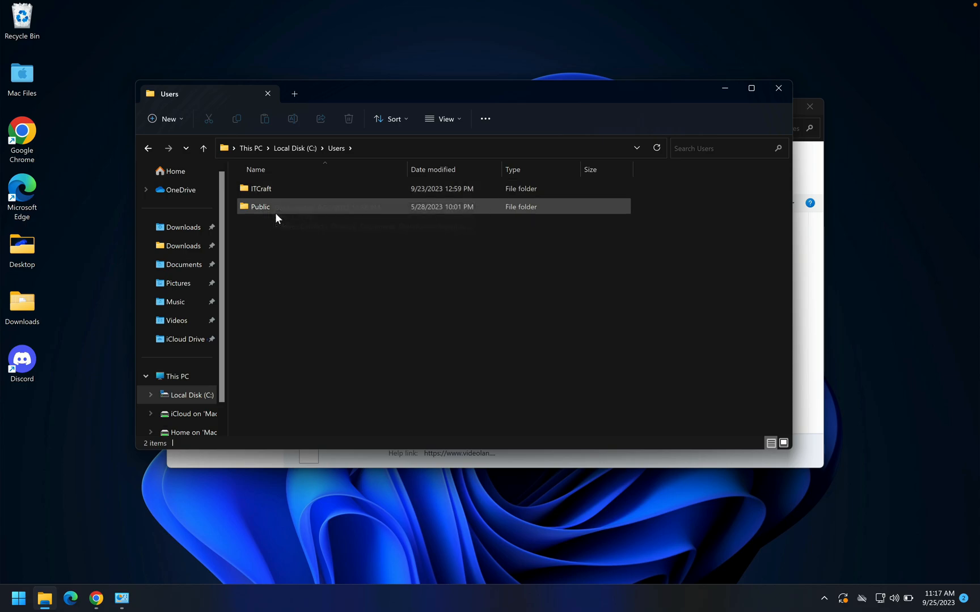
mouse_move(278, 190)
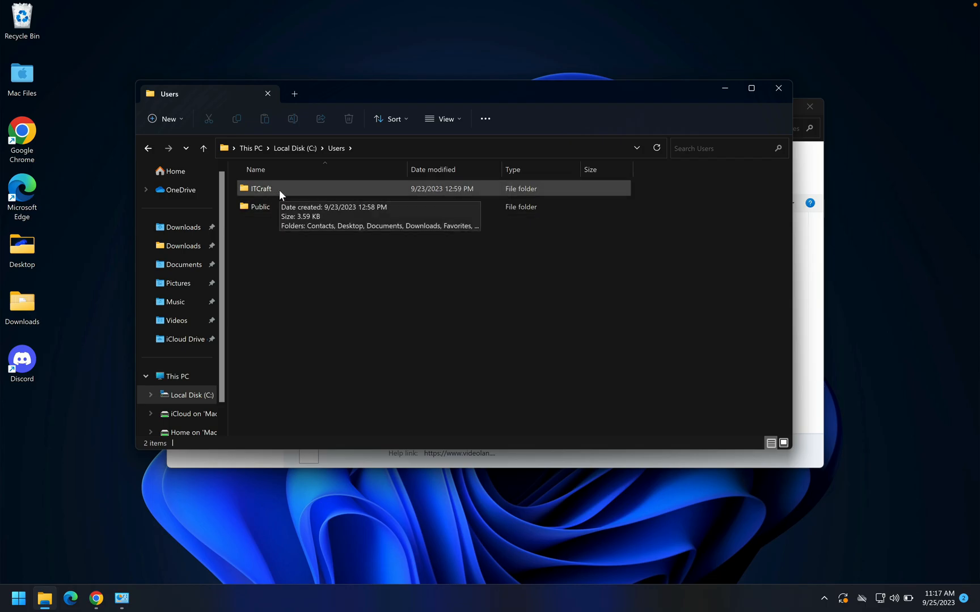
double_click(278, 190)
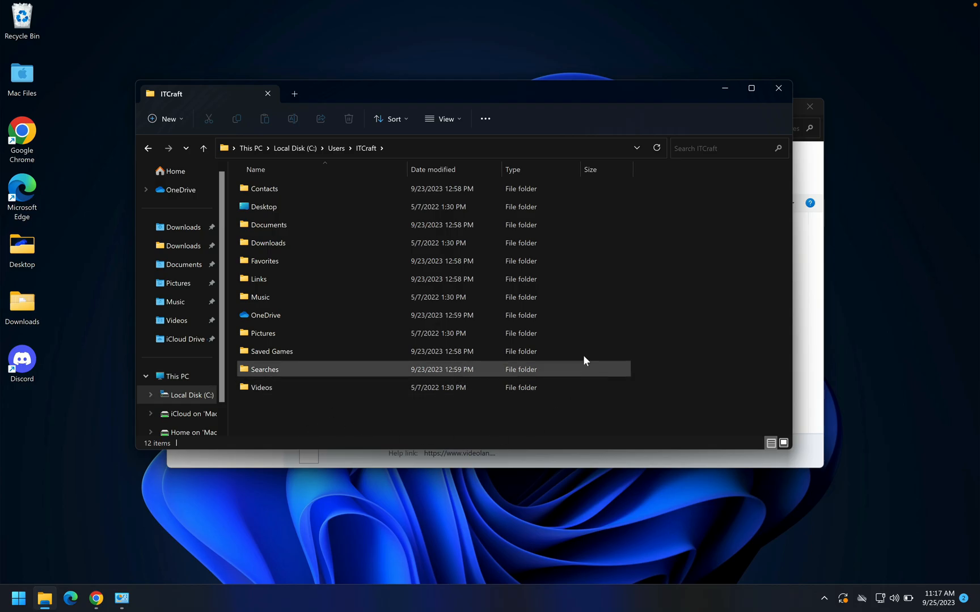
Step: Set the folder options to show hidden files, folders, and drives, and apply the change
click(487, 122)
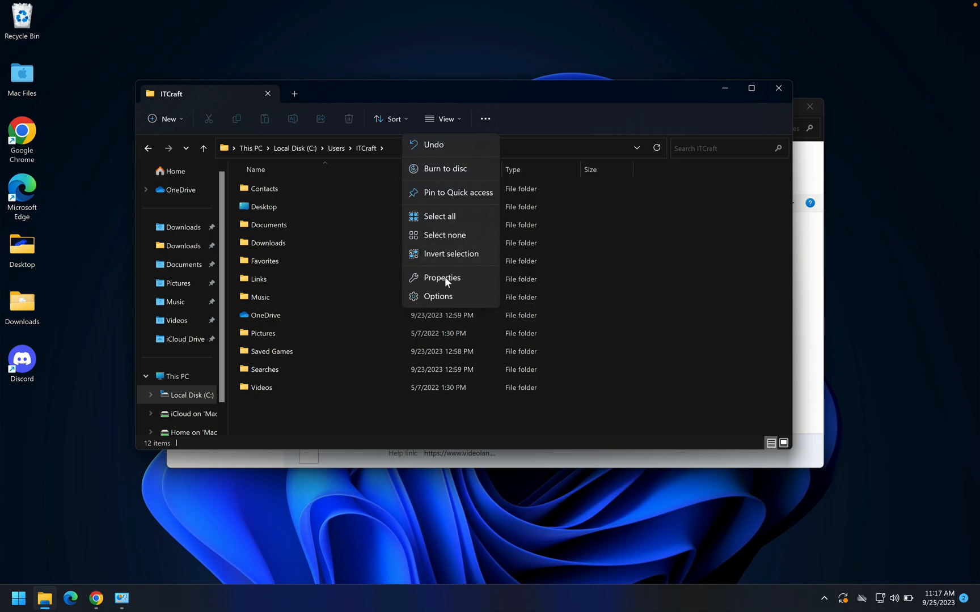
click(442, 293)
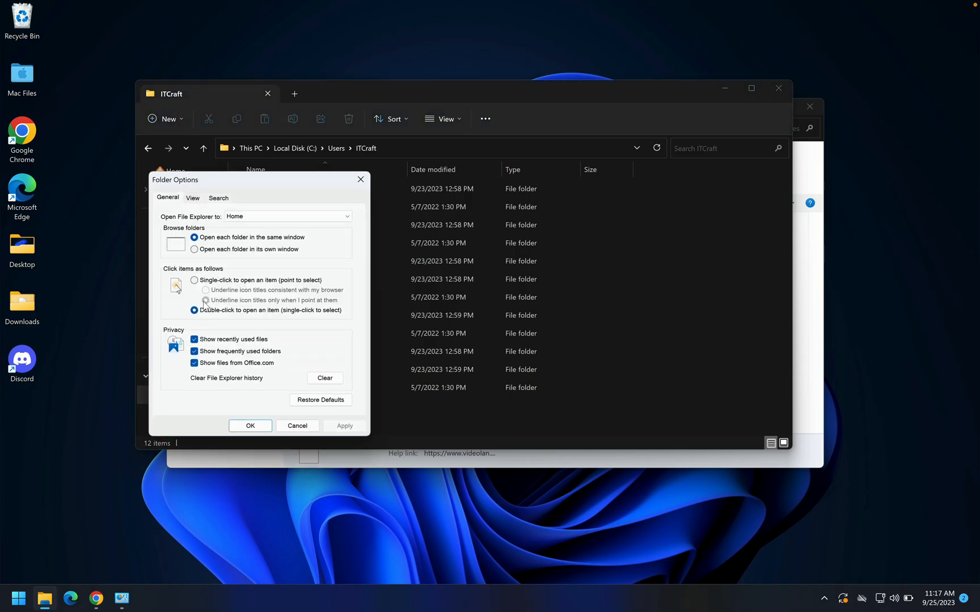
click(193, 200)
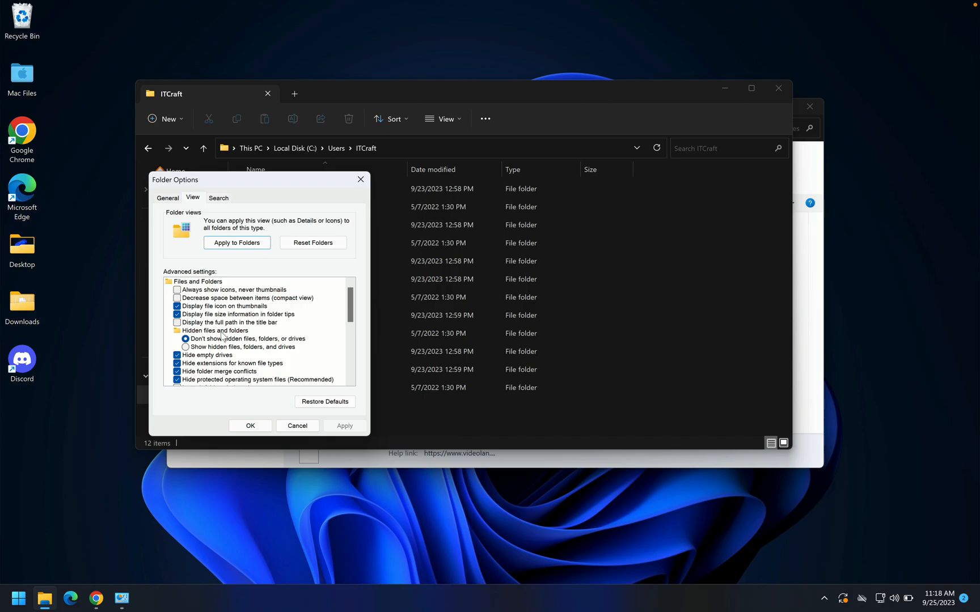
click(204, 332)
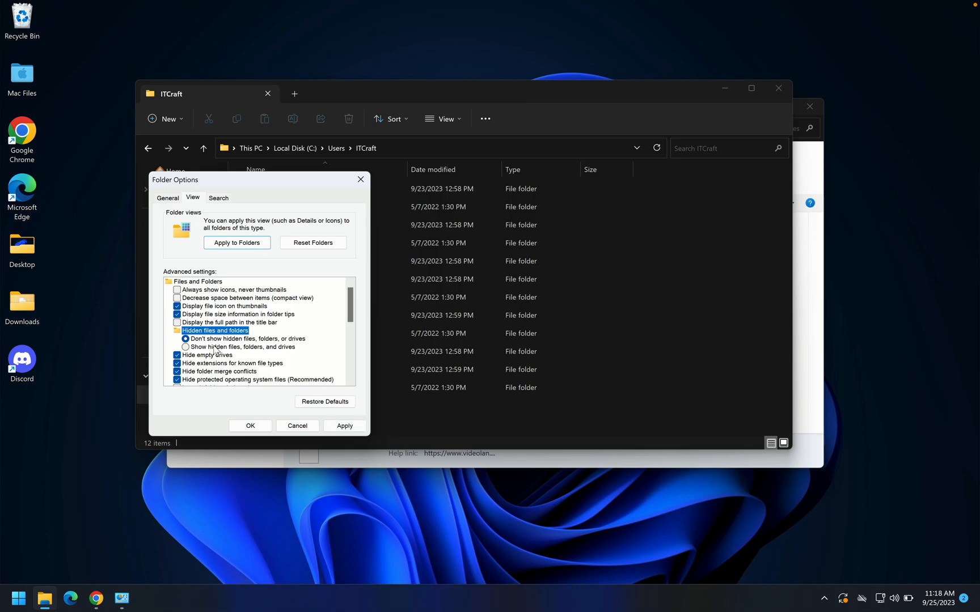
click(187, 348)
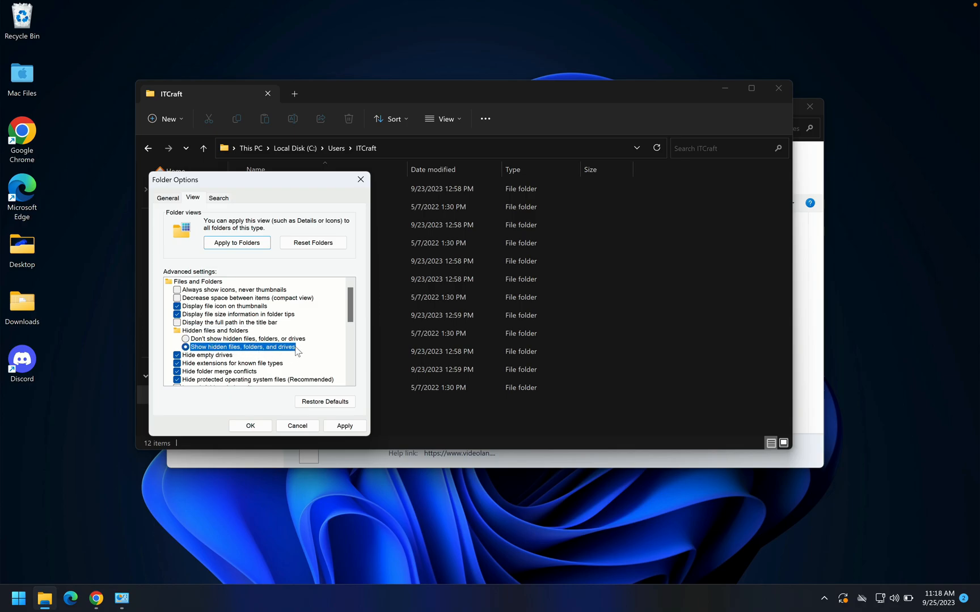
click(342, 425)
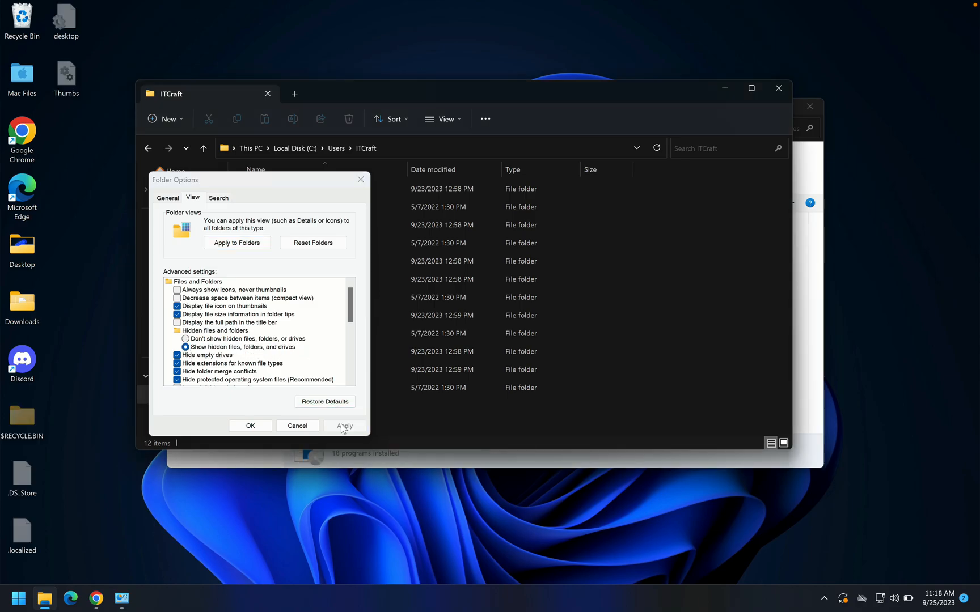
click(250, 426)
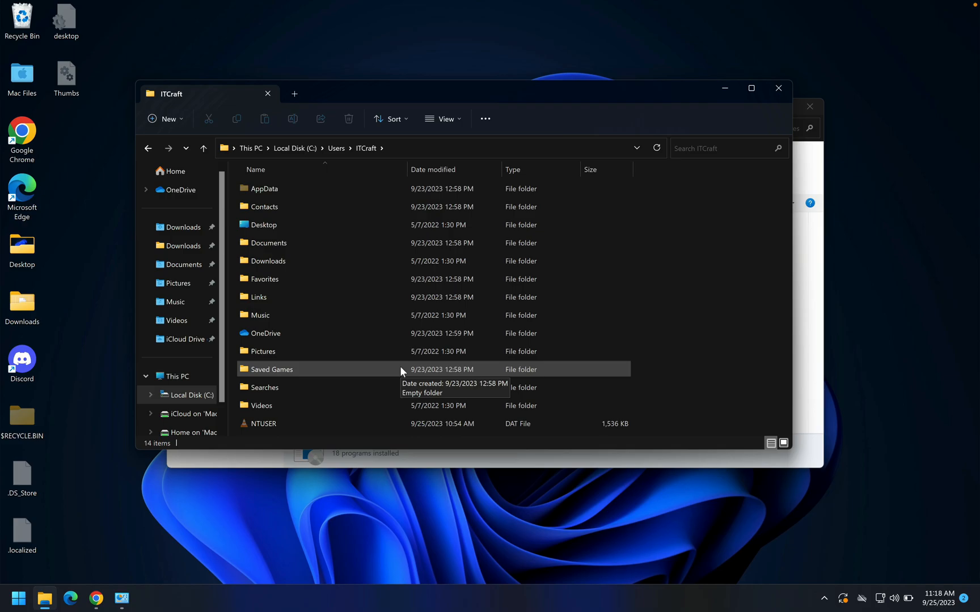
Step: Check the Local, LocalLow and Roaming folders inside AppData for leftover VLC folders
double_click(285, 192)
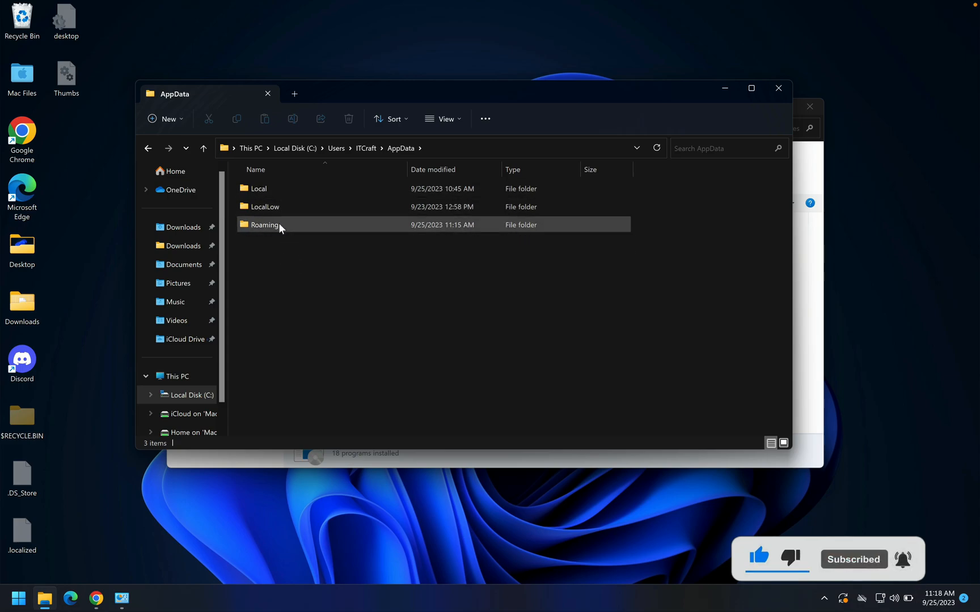
double_click(273, 190)
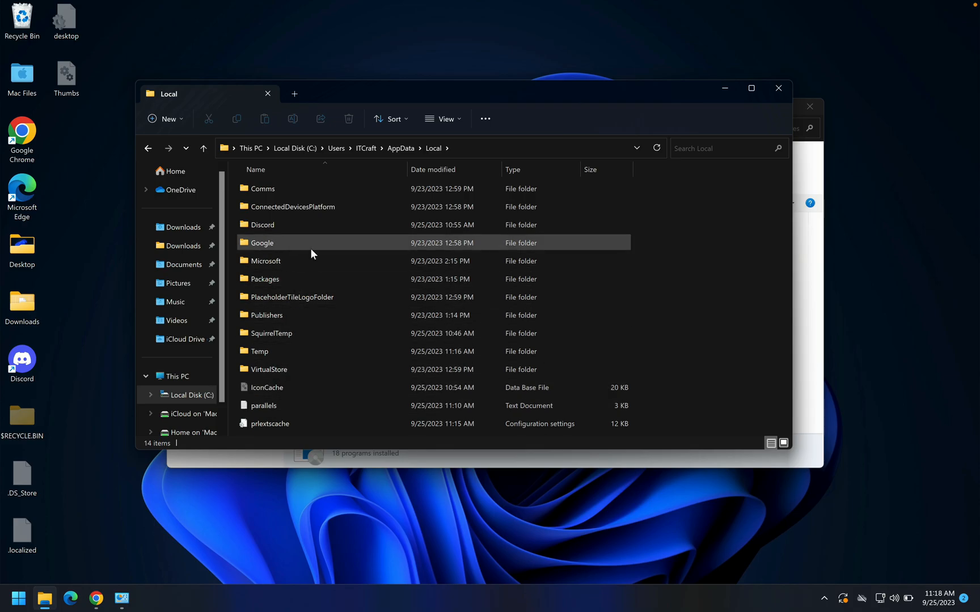
click(402, 148)
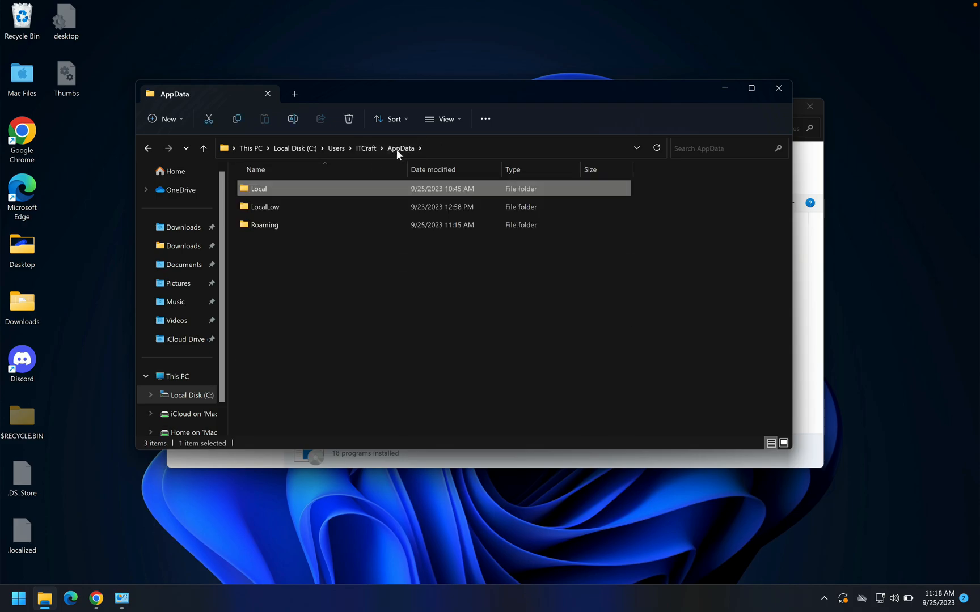
double_click(282, 207)
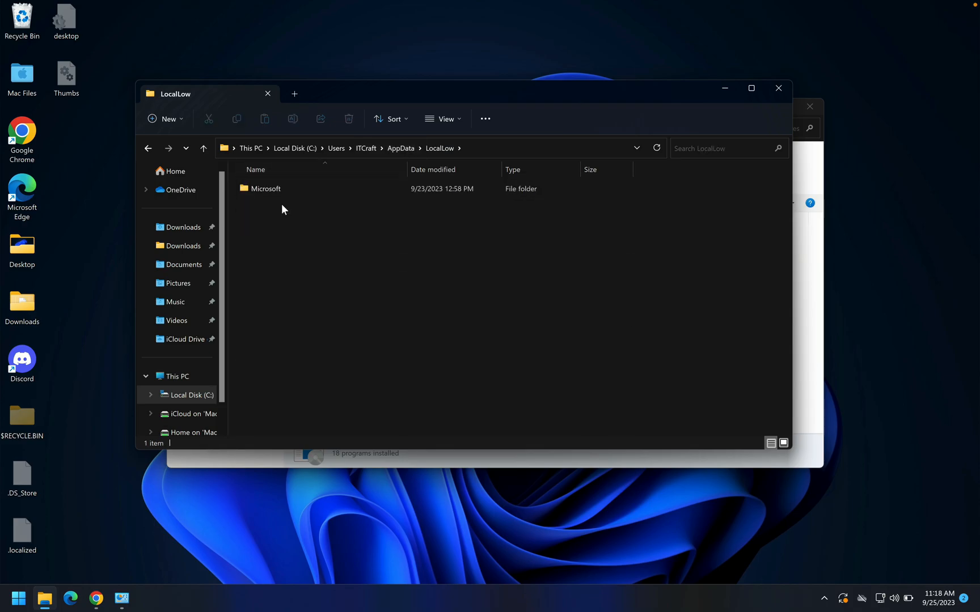
click(400, 147)
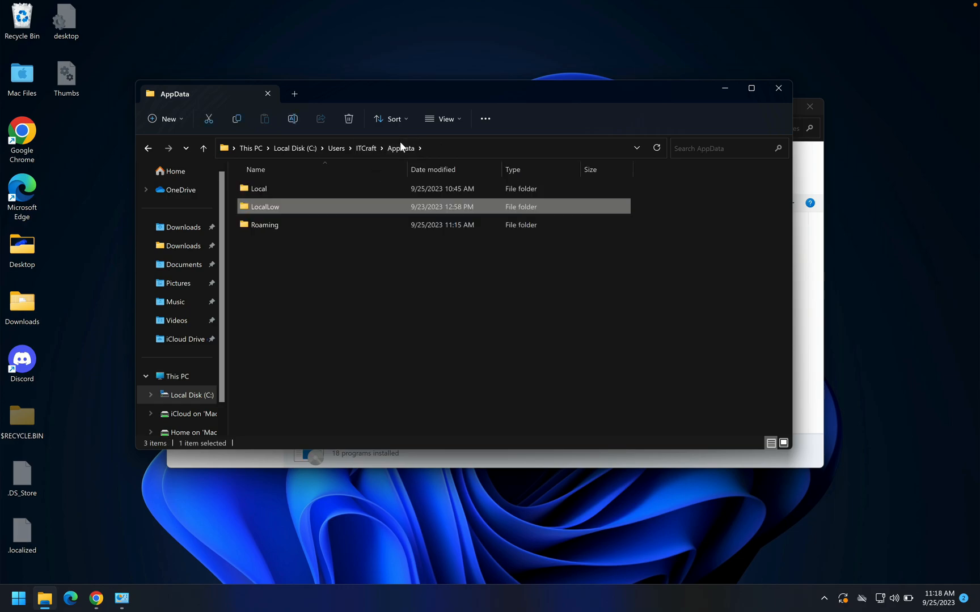
click(280, 241)
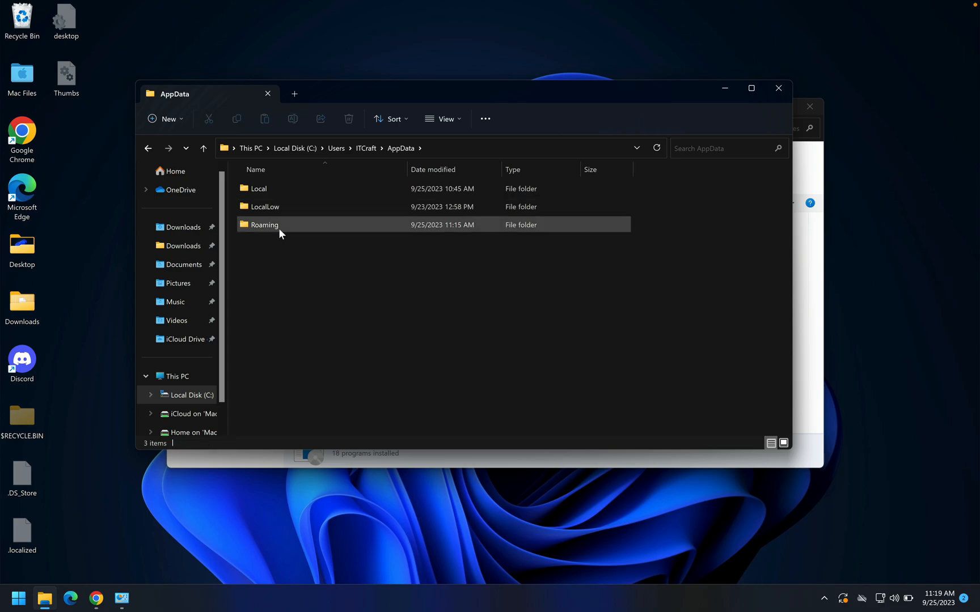
double_click(277, 228)
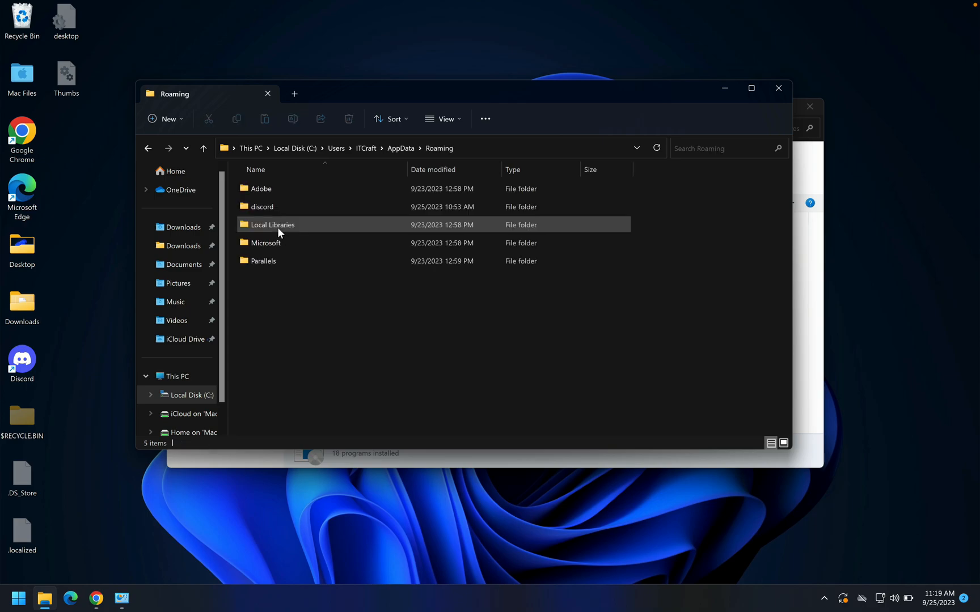
Step: Create an example folder named "VLC or vlc" in the Roaming folder
right_click(323, 342)
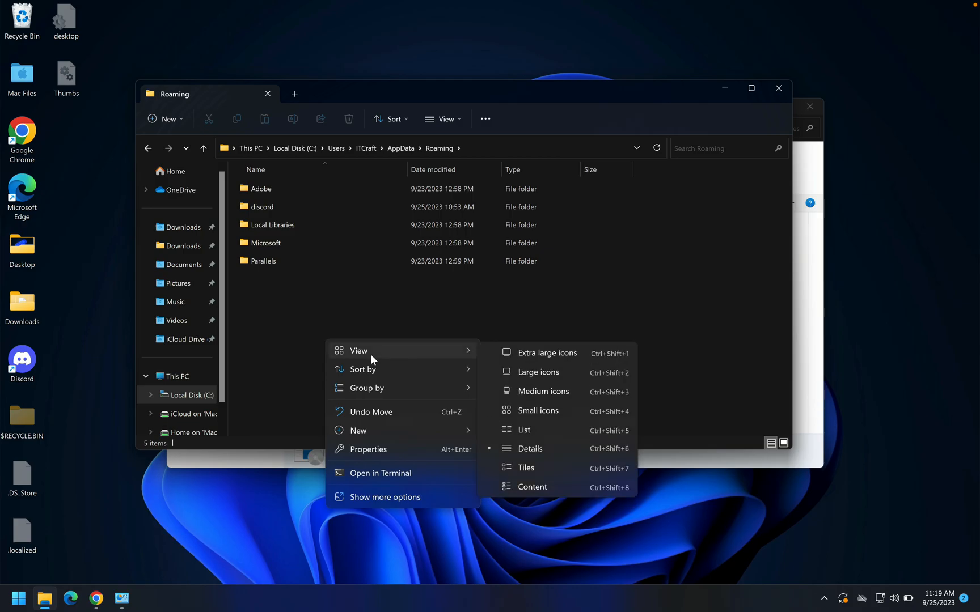
mouse_move(387, 430)
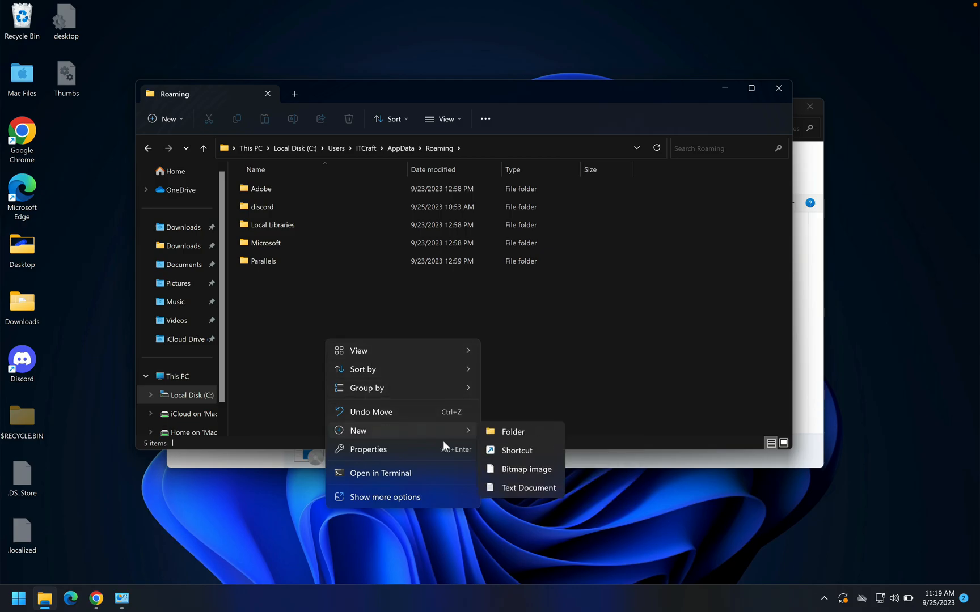
click(499, 429)
text(VL)
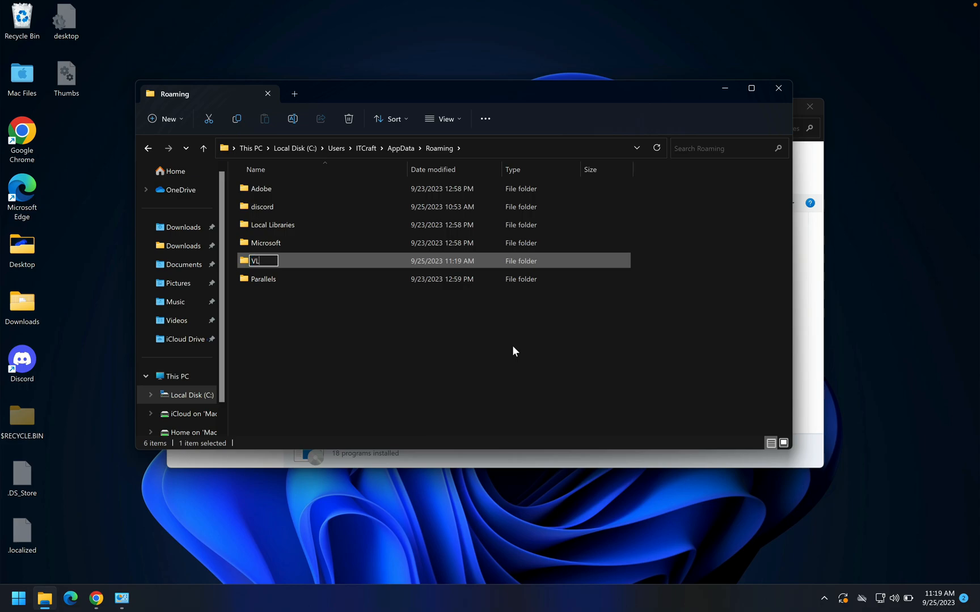
text(C or vlc)
key(Return)
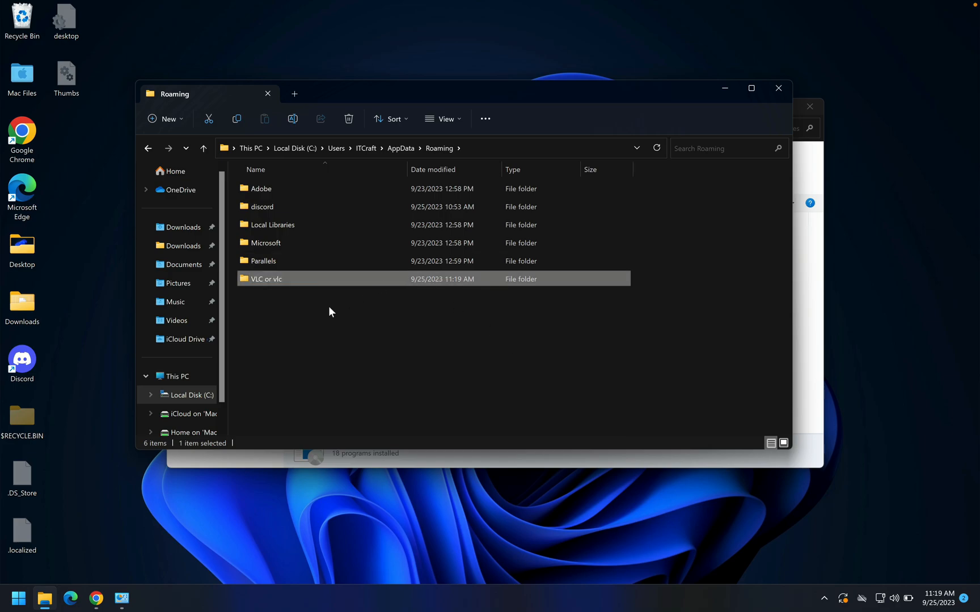
Step: Delete the "VLC or vlc" folder from the Roaming folder
click(318, 318)
click(286, 281)
click(303, 279)
click(346, 274)
right_click(345, 278)
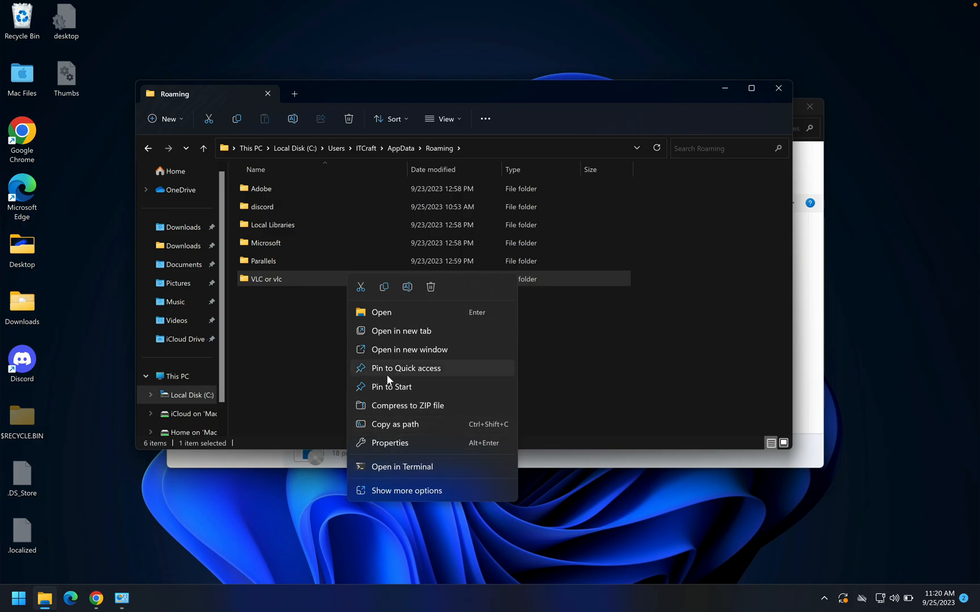
click(395, 494)
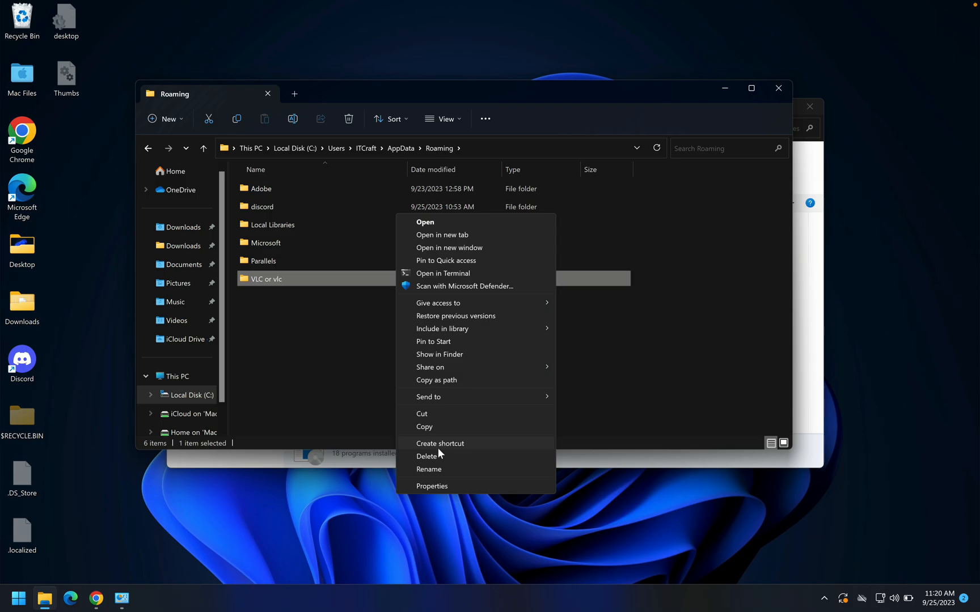
click(435, 457)
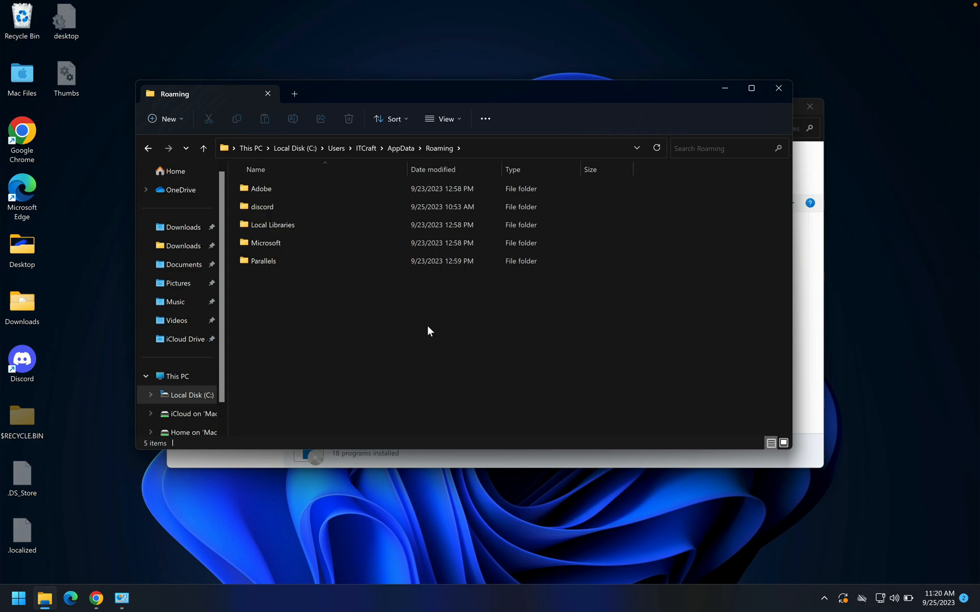
Step: Leave the AppData folder, close File Explorer and minimize the Programs and Features window
click(396, 153)
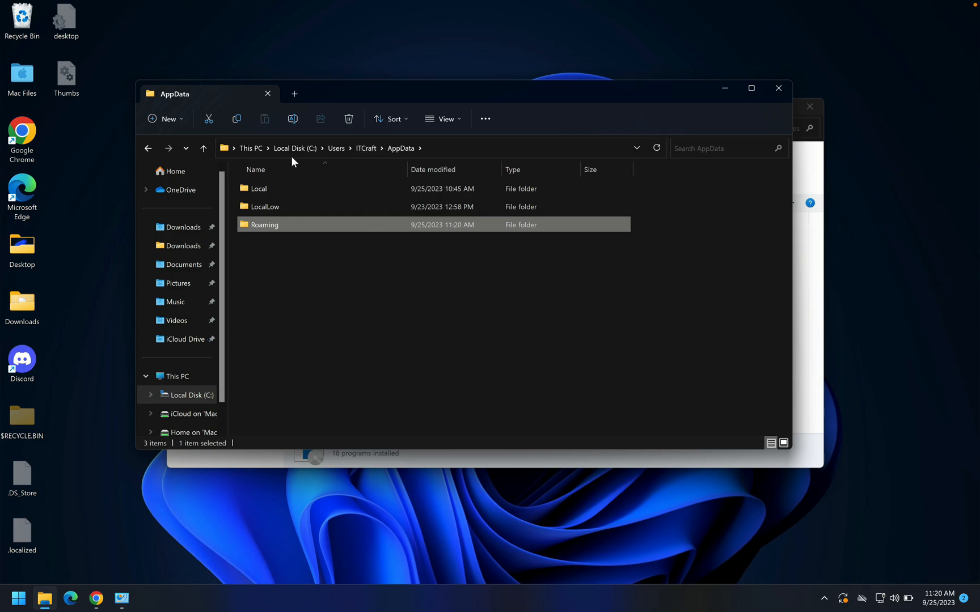
click(249, 148)
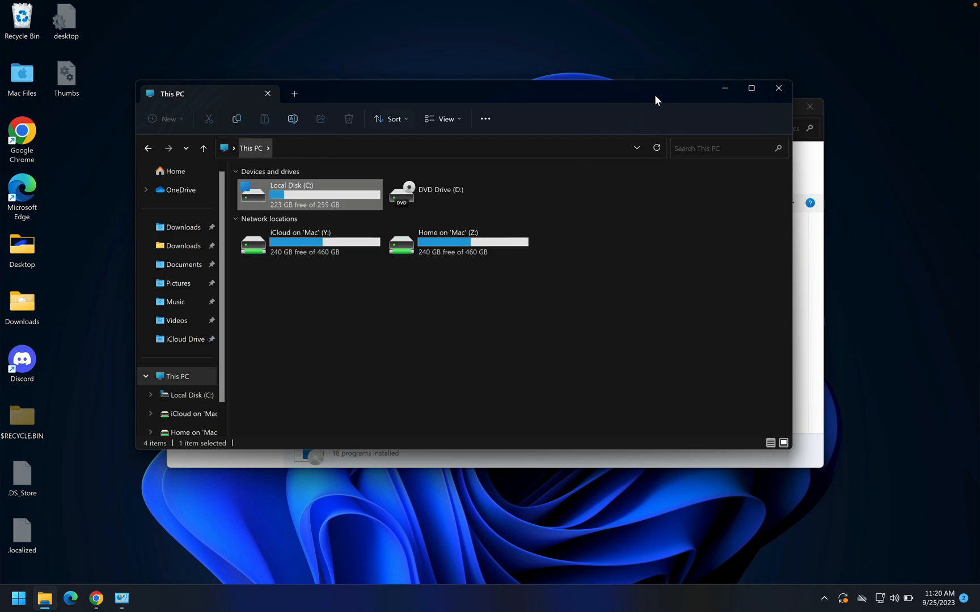
click(775, 88)
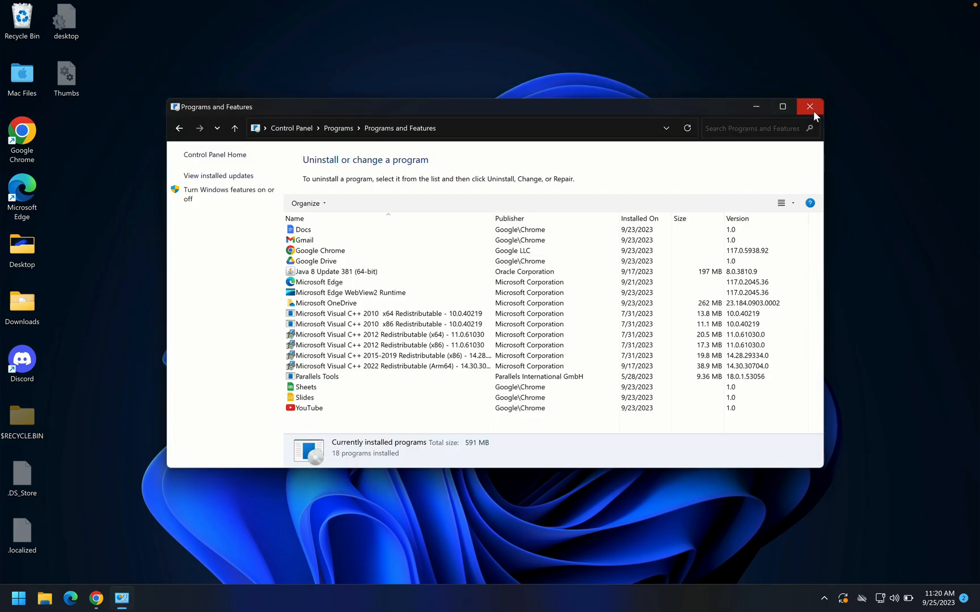
click(753, 105)
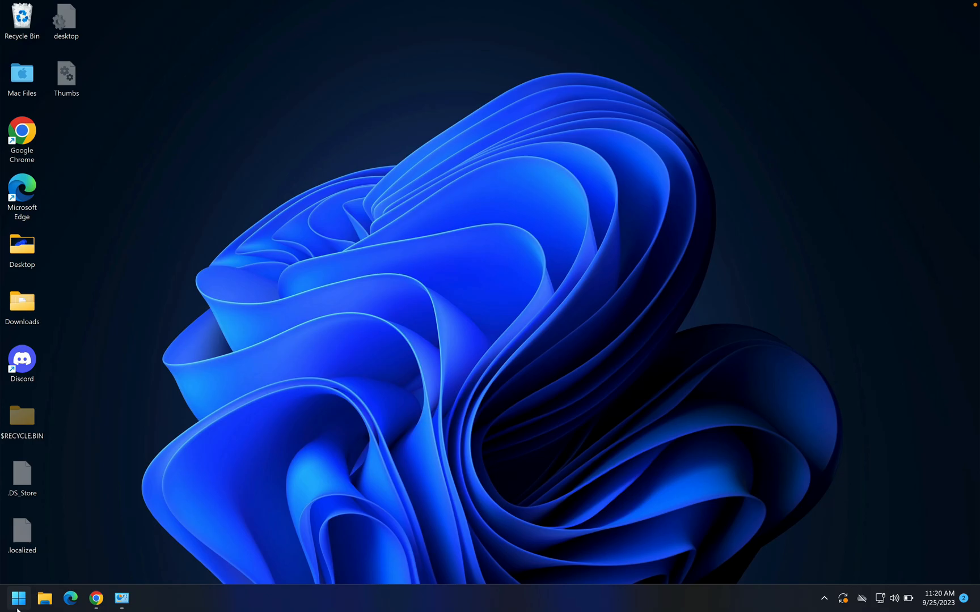
Step: Go to Program Files on Local Disk (C:) in File Explorer and check the contents of the VideoLAN folder
click(44, 598)
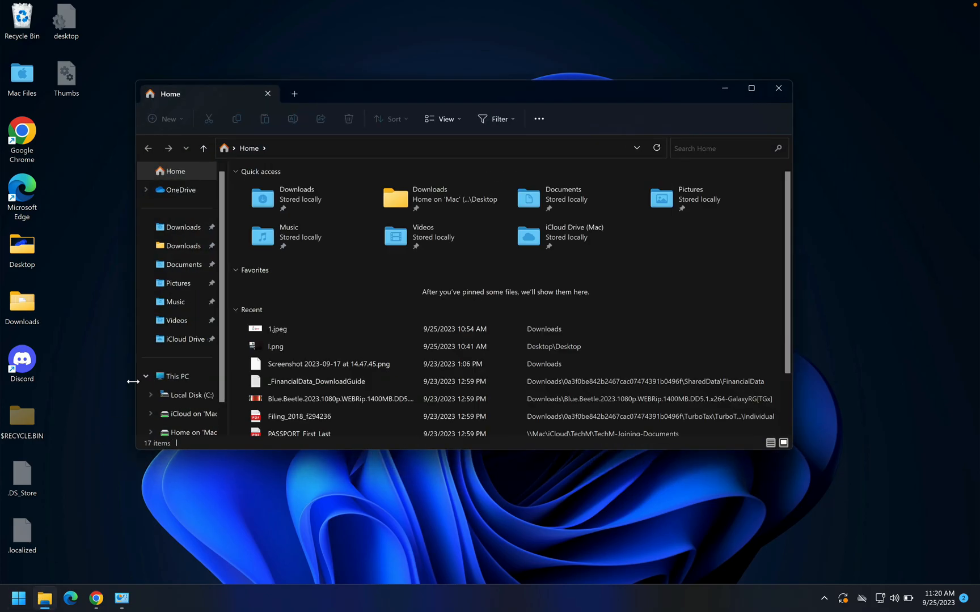
click(166, 381)
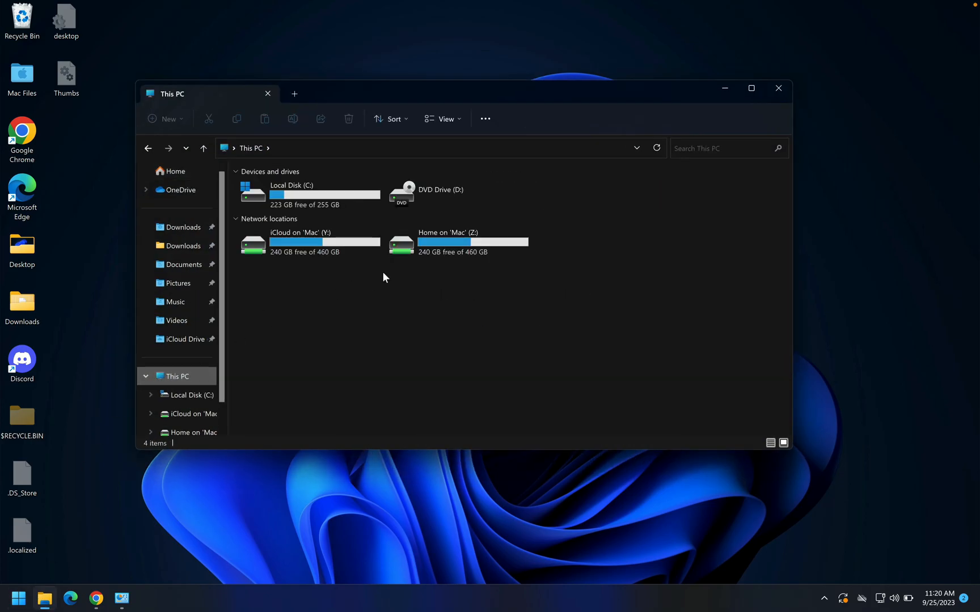
double_click(301, 195)
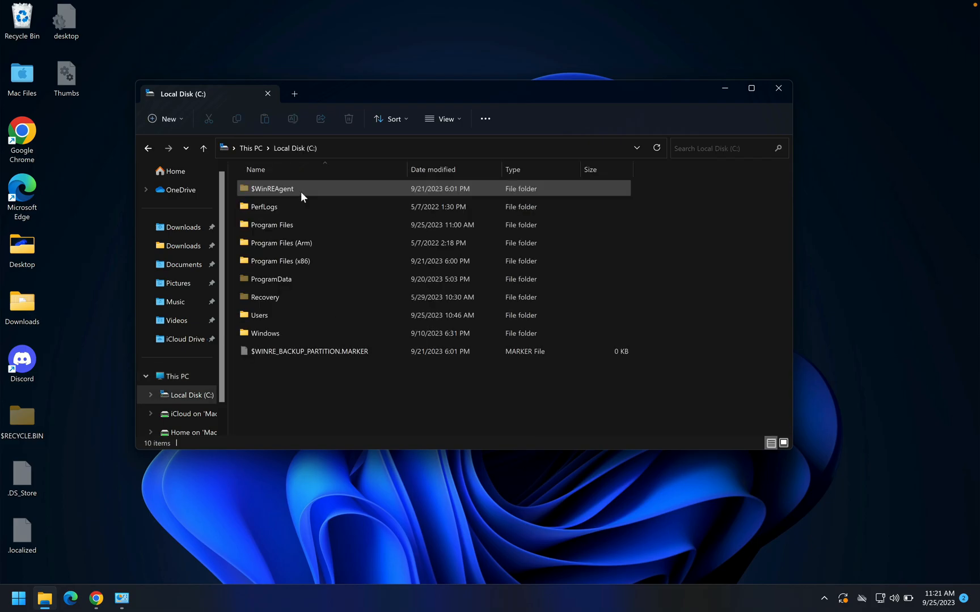
double_click(293, 225)
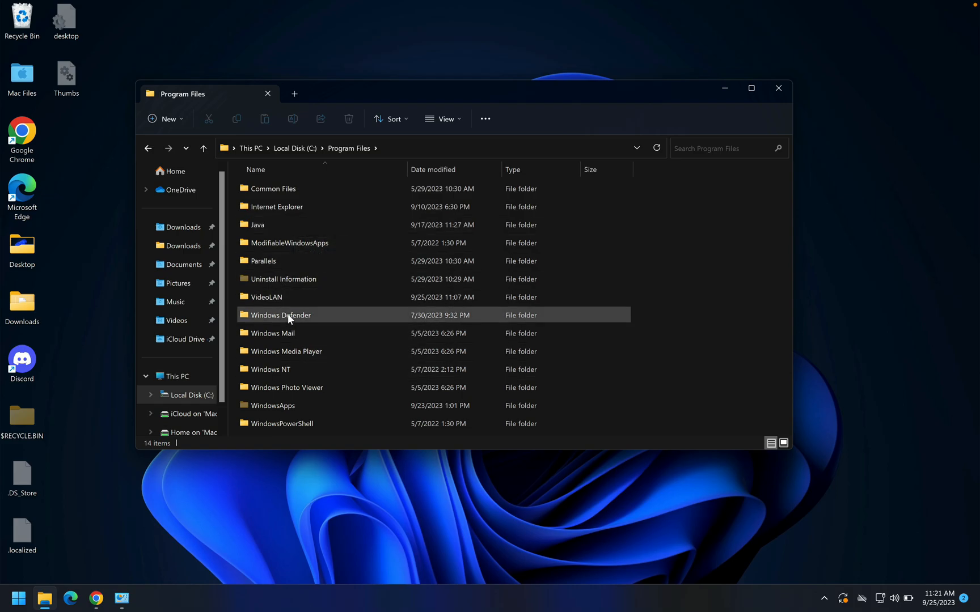
mouse_move(288, 314)
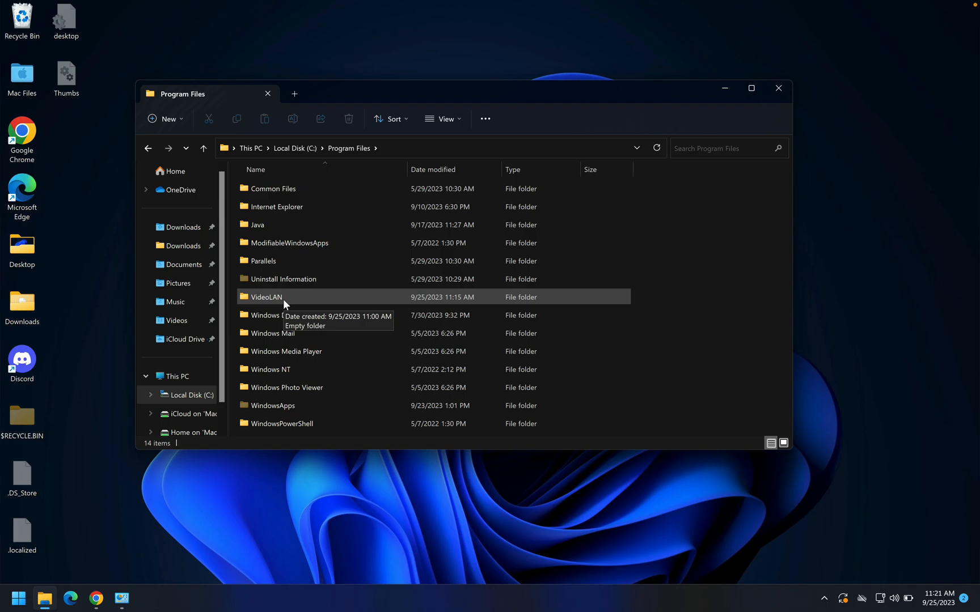
double_click(283, 299)
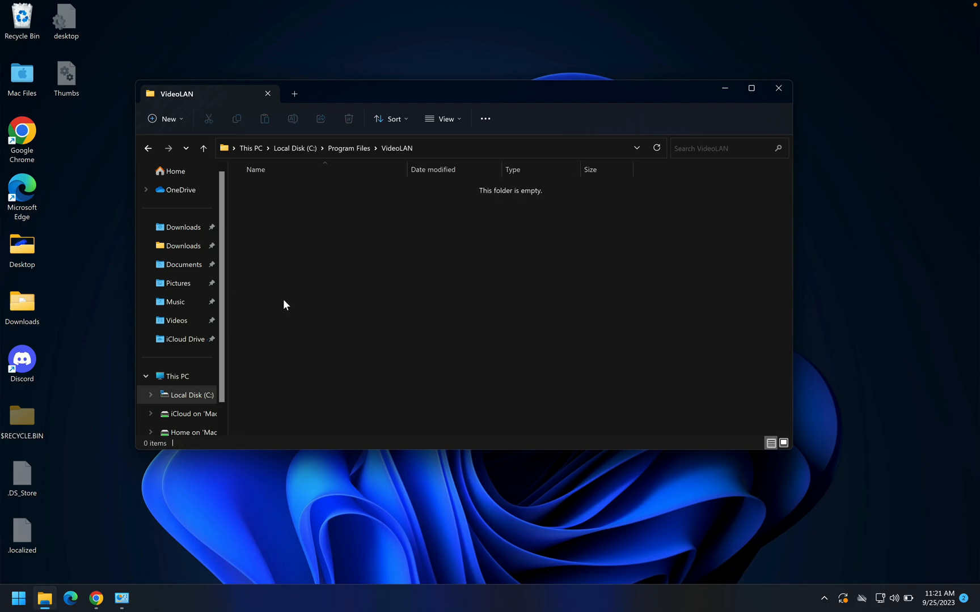
Step: Return to Program Files and delete the leftover VideoLAN folder
click(345, 148)
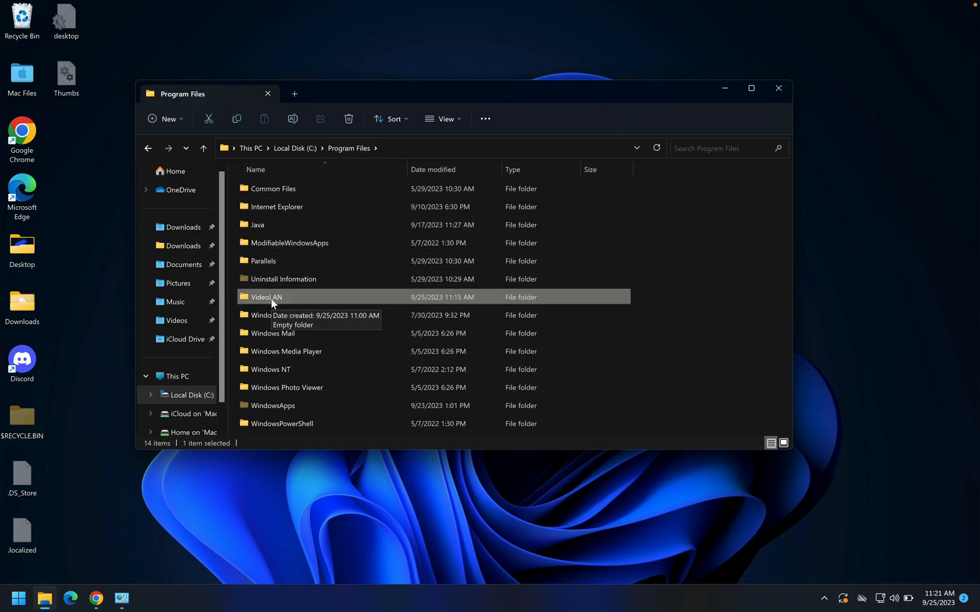
right_click(272, 304)
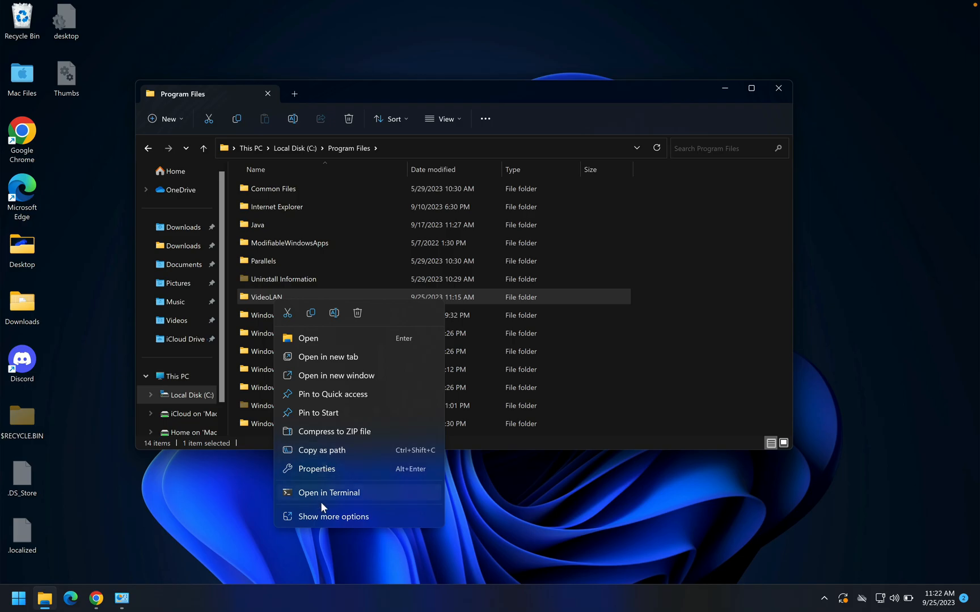
click(331, 516)
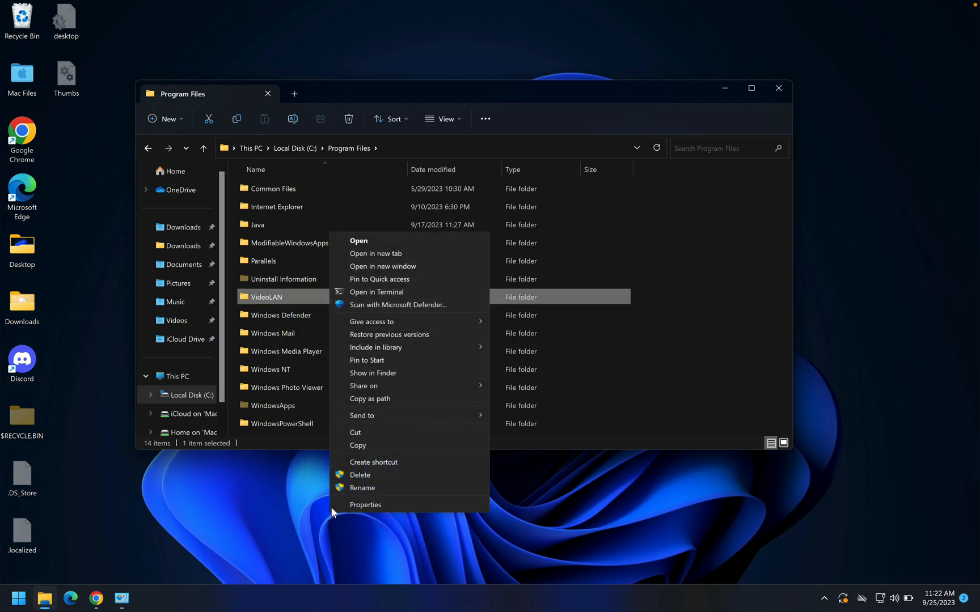
click(371, 475)
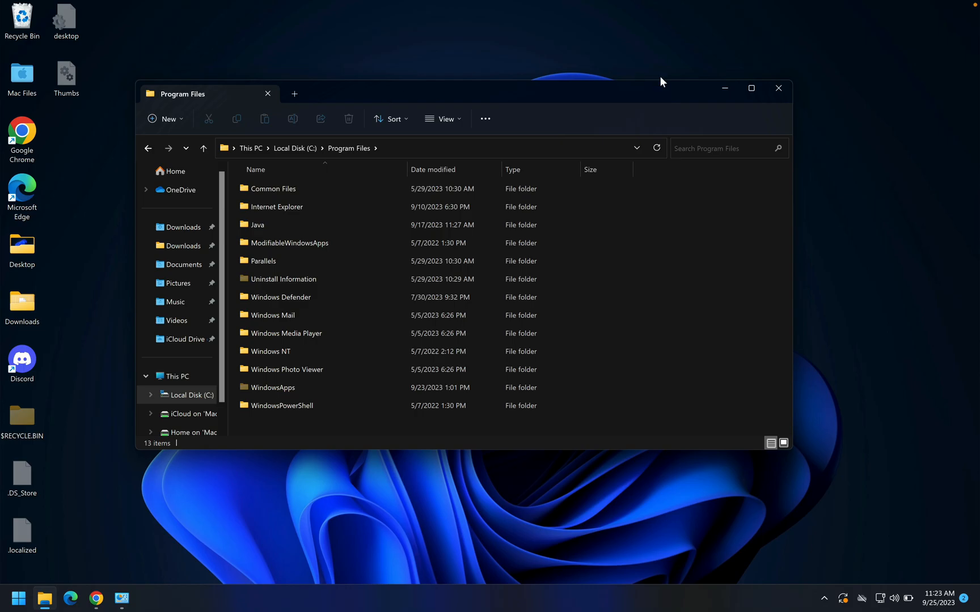
Step: Minimize File Explorer and empty the Recycle Bin, granting administrator permission for all current items
click(726, 88)
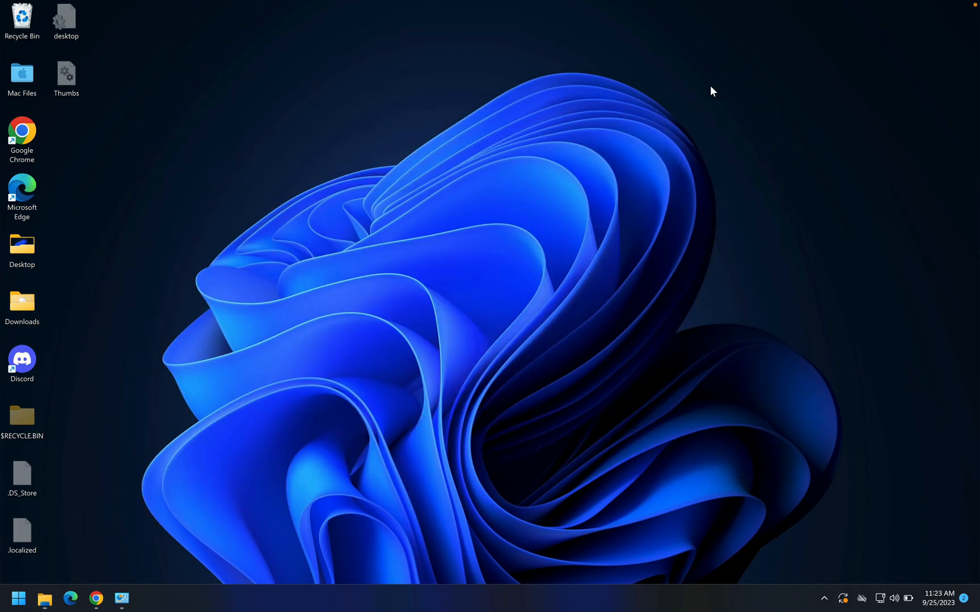
right_click(18, 26)
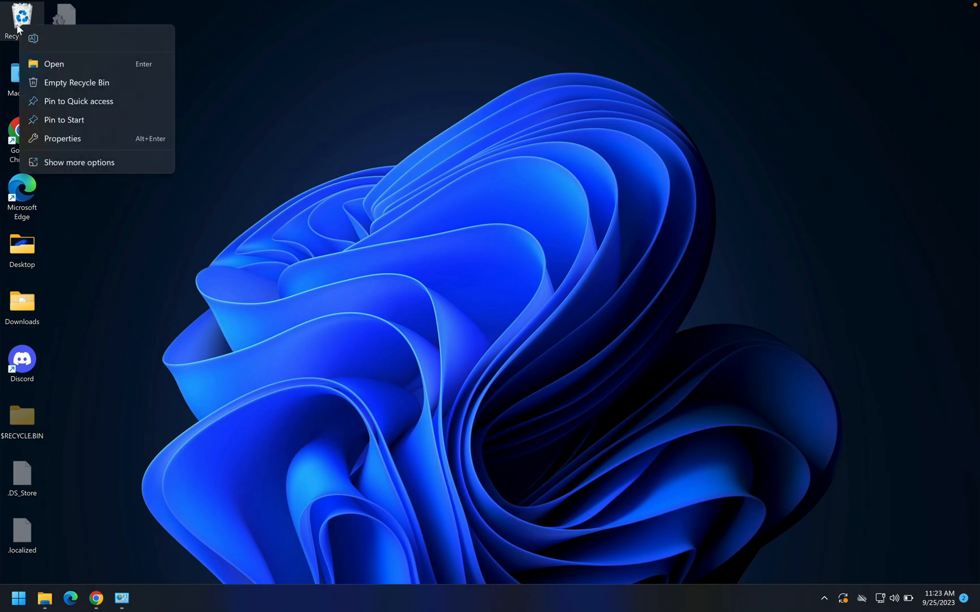
click(69, 87)
click(535, 313)
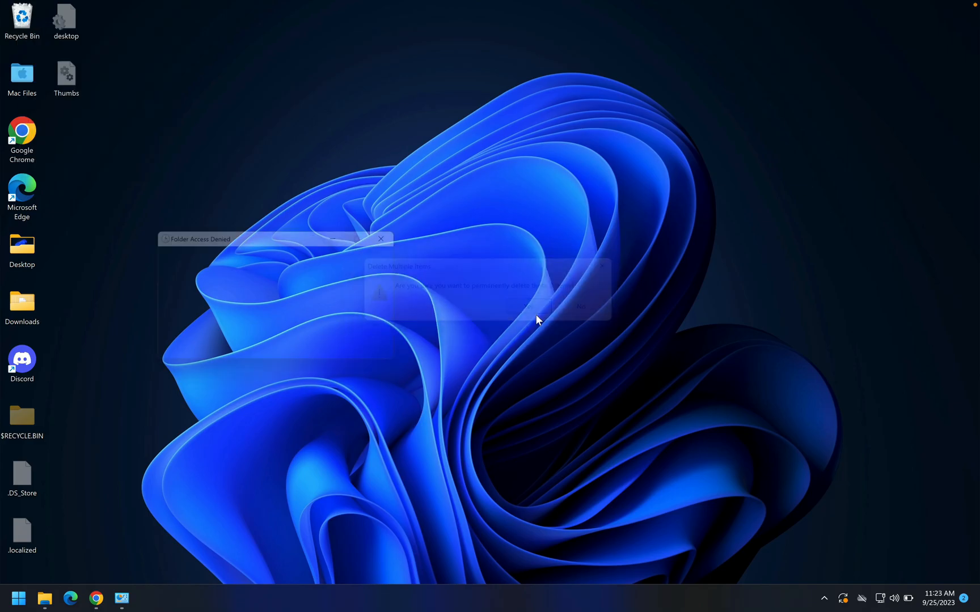
click(214, 293)
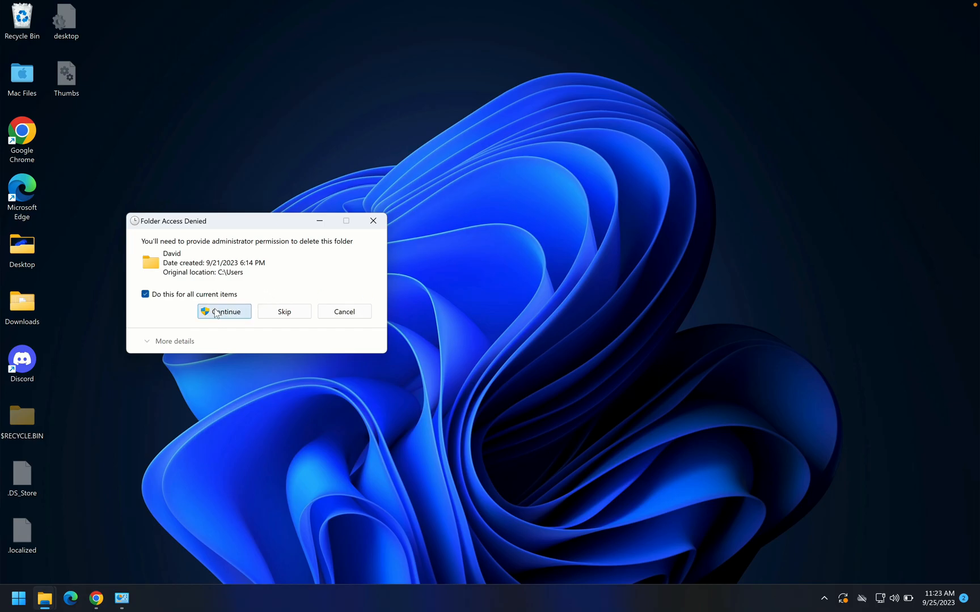
click(219, 317)
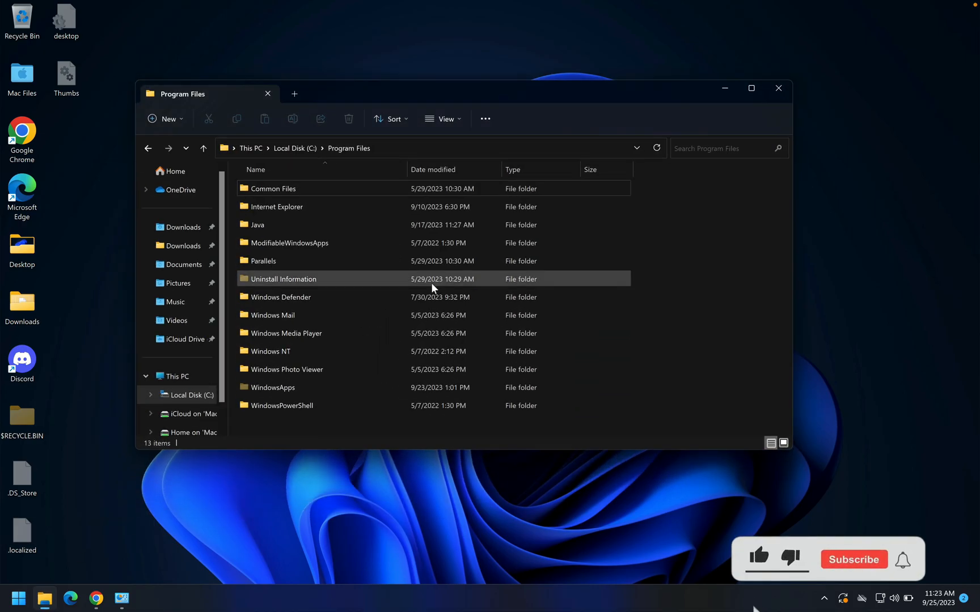
Step: Show the additional File Explorer commands for the Program Files folder
click(482, 122)
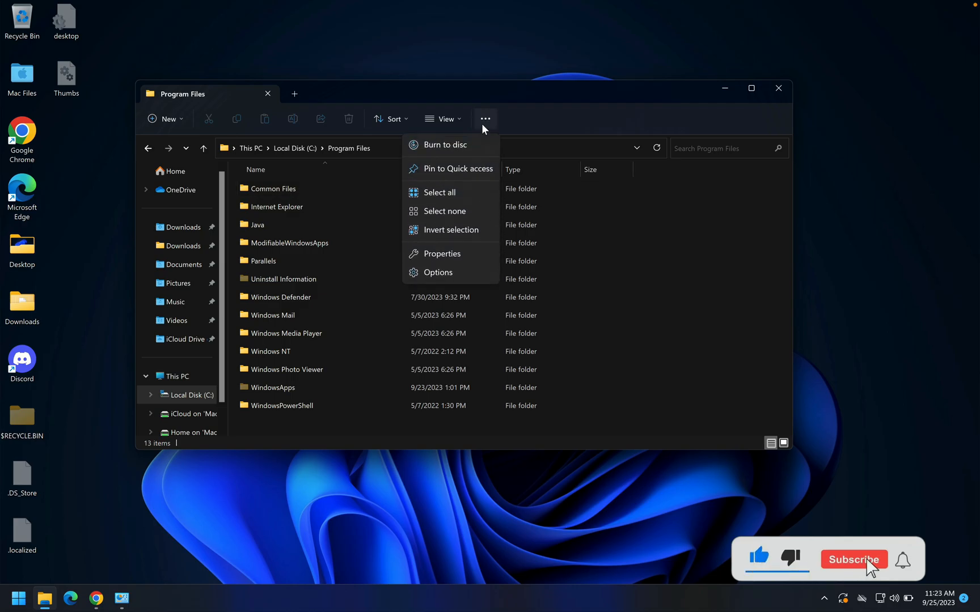